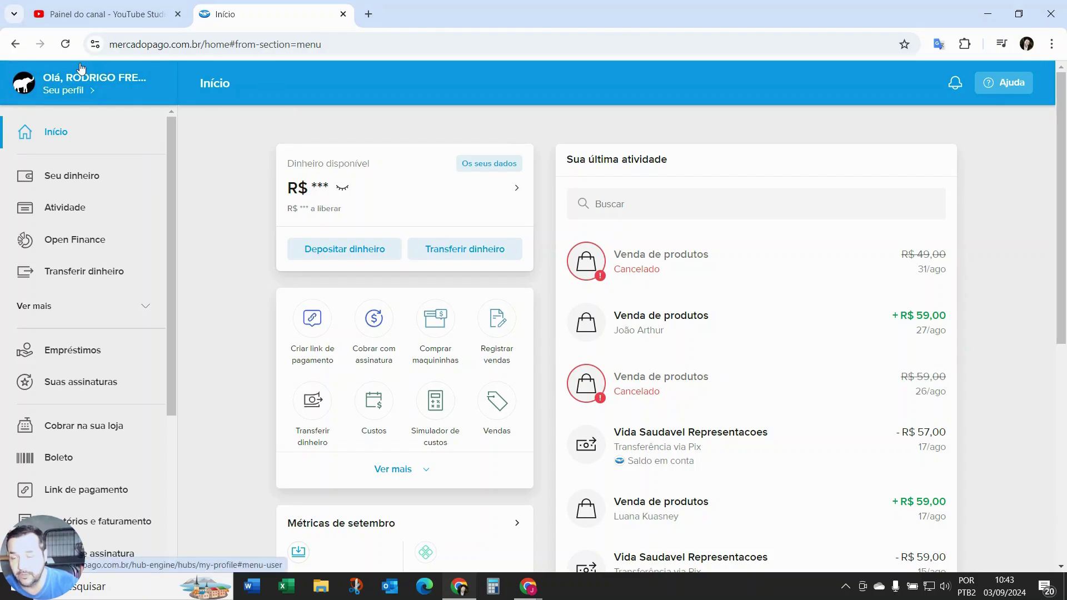
Open the Credenciais page from the Configurações of Seu negócio.
scroll(82, 349, down, 4)
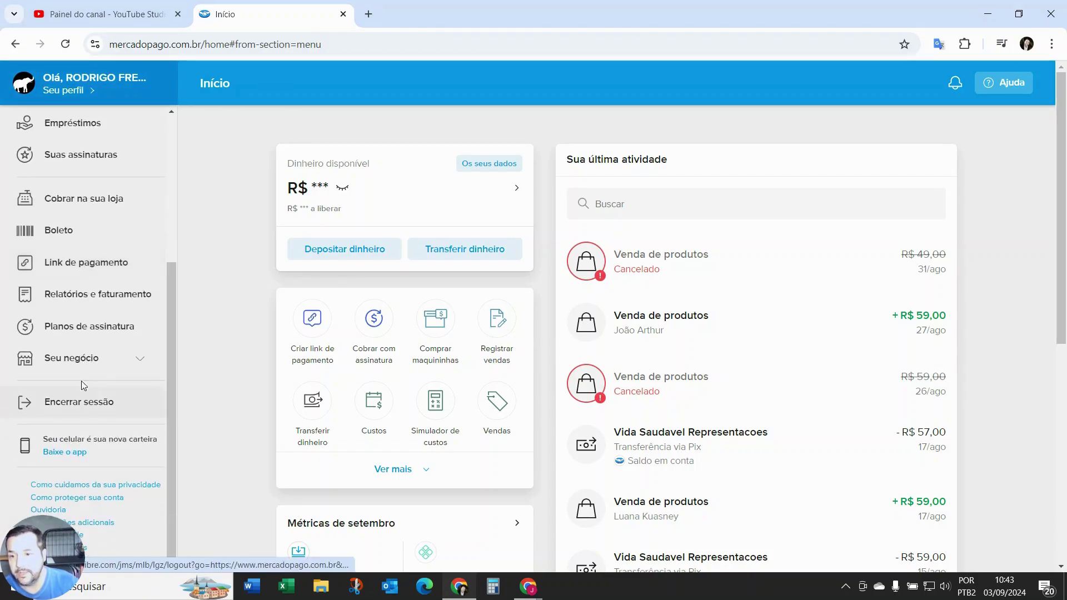
click(81, 360)
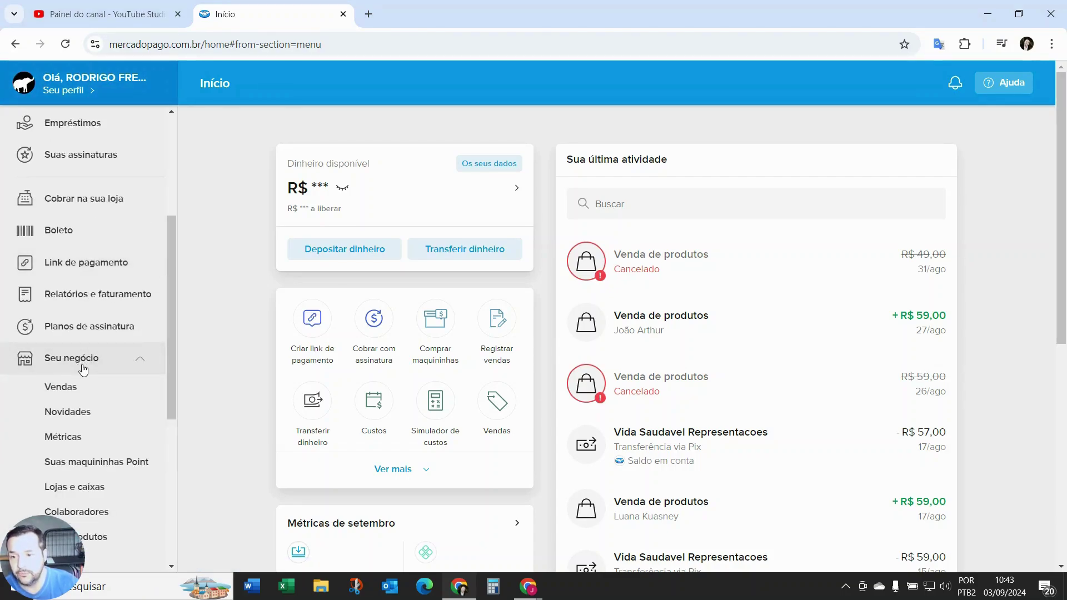
scroll(84, 369, down, 4)
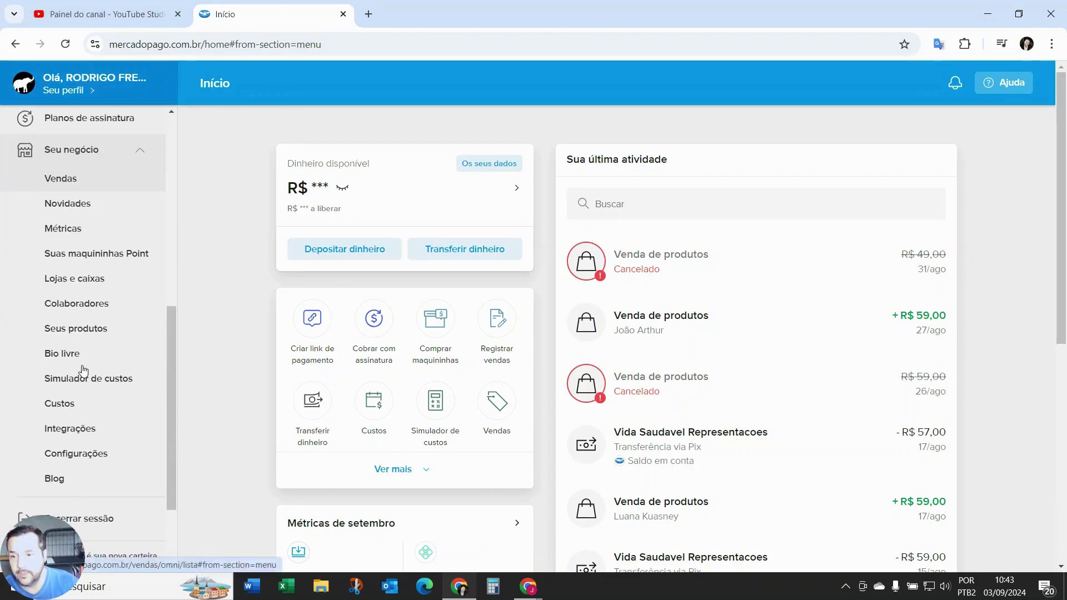
click(76, 455)
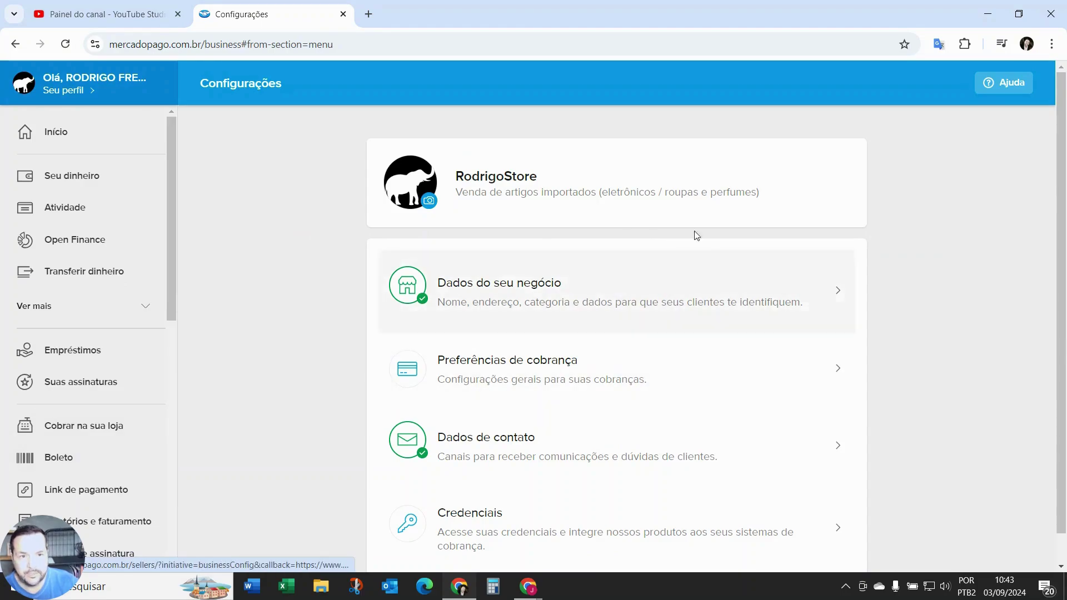
scroll(643, 273, down, 1)
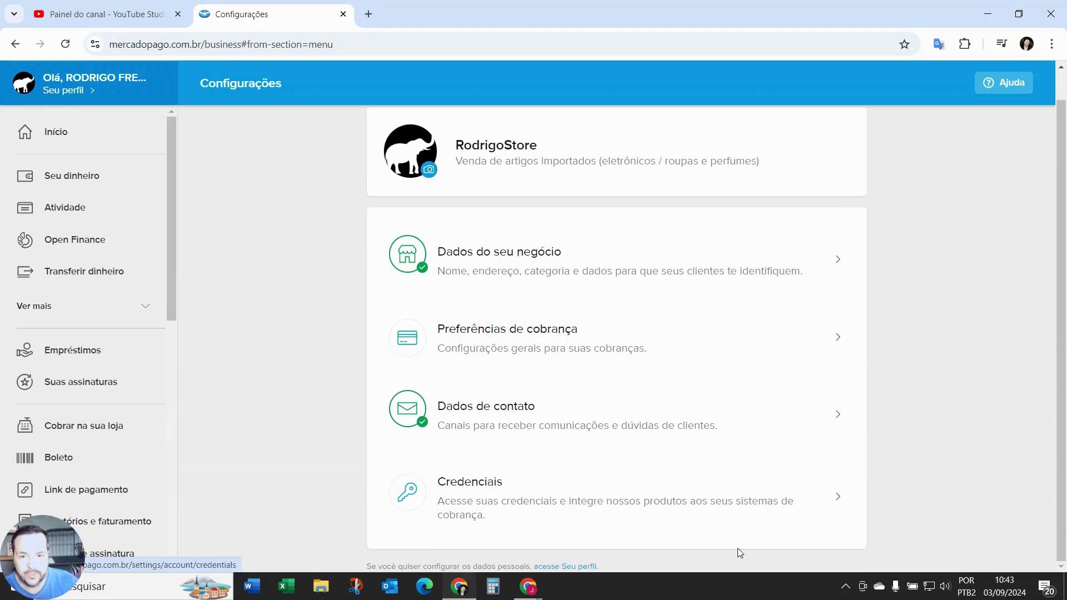
click(528, 500)
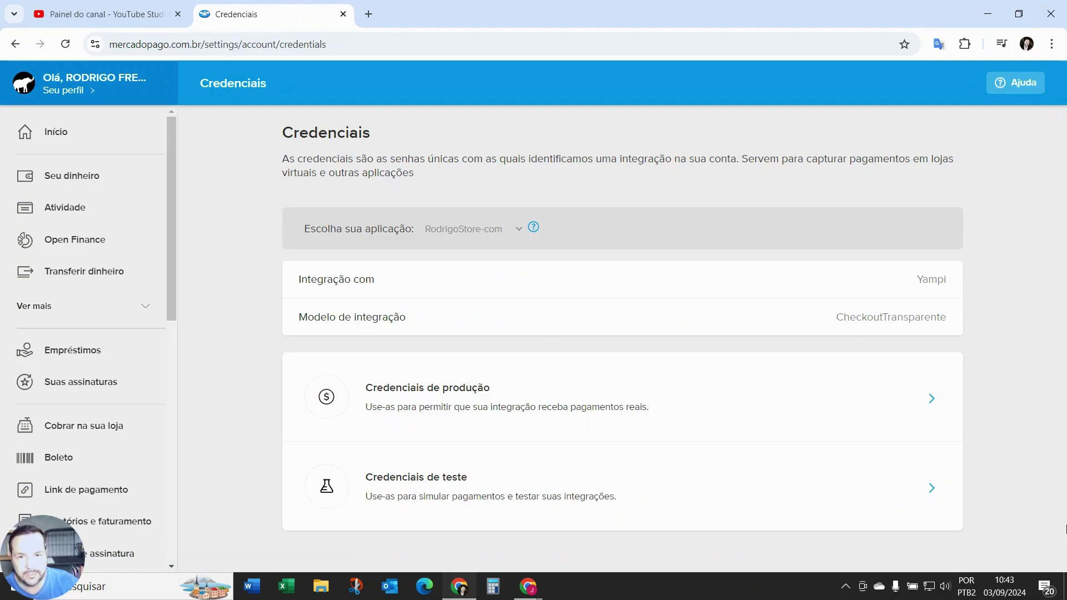
Check which applications can be chosen, keep RodrigoStore-com and open its production credentials.
click(521, 233)
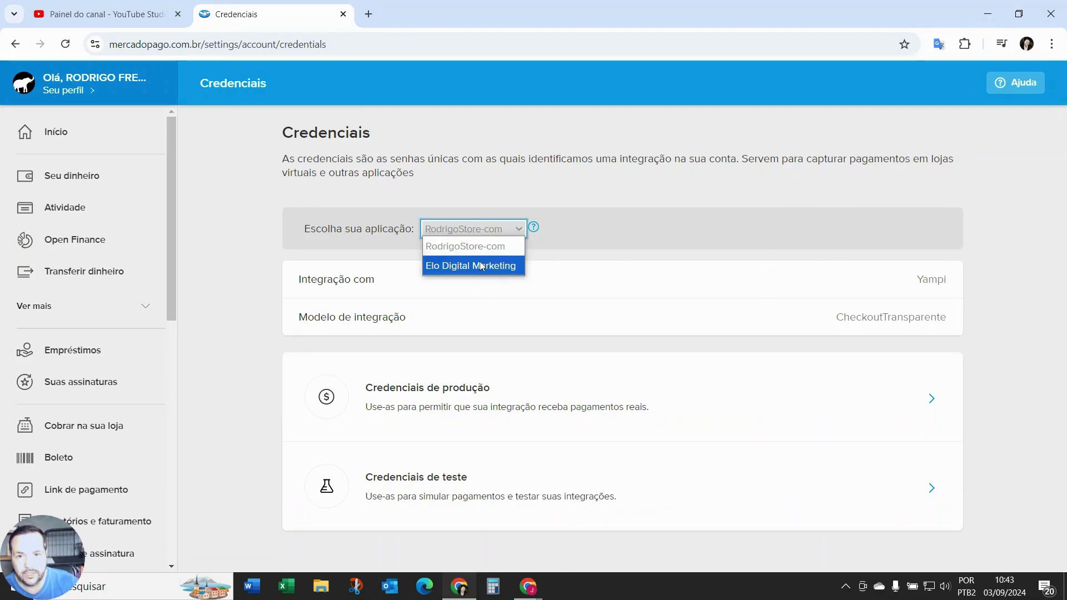
click(612, 230)
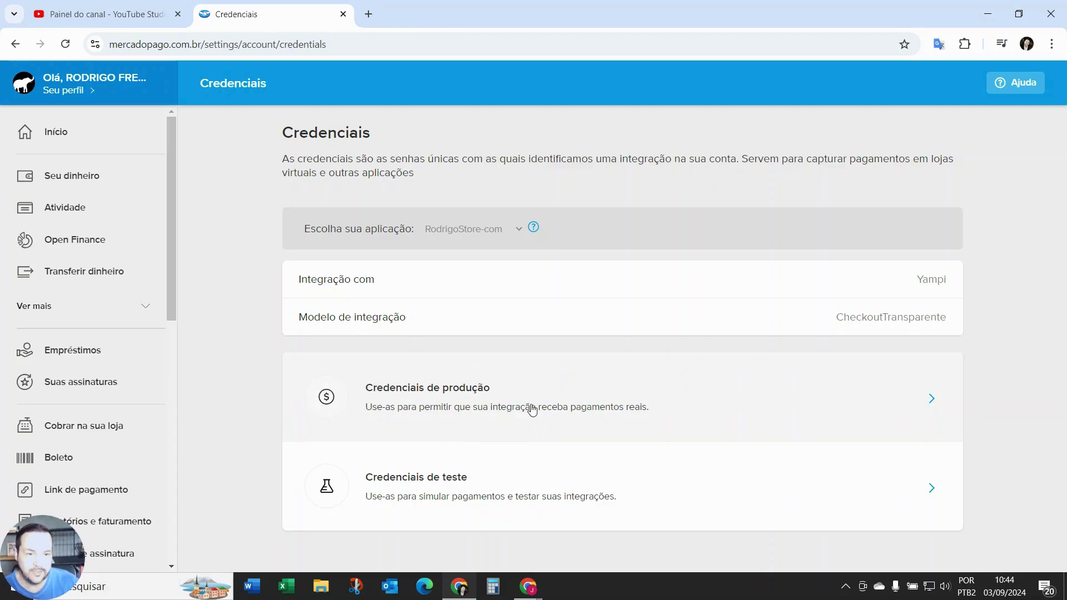
click(486, 389)
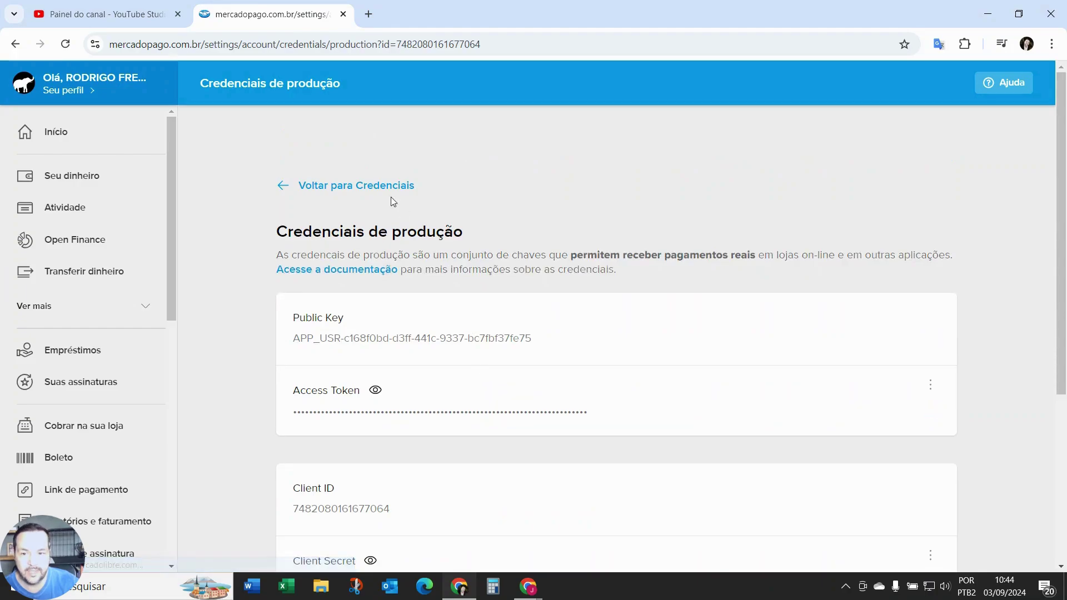
Open the credentials documentation, go to Suas integrações and start creating a new application.
click(337, 275)
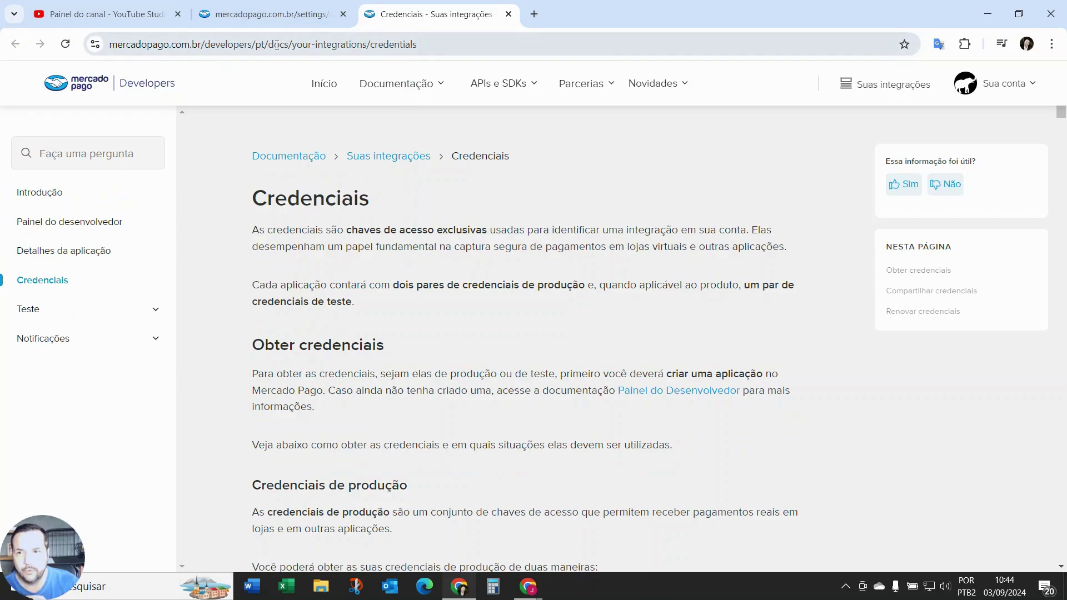
click(893, 88)
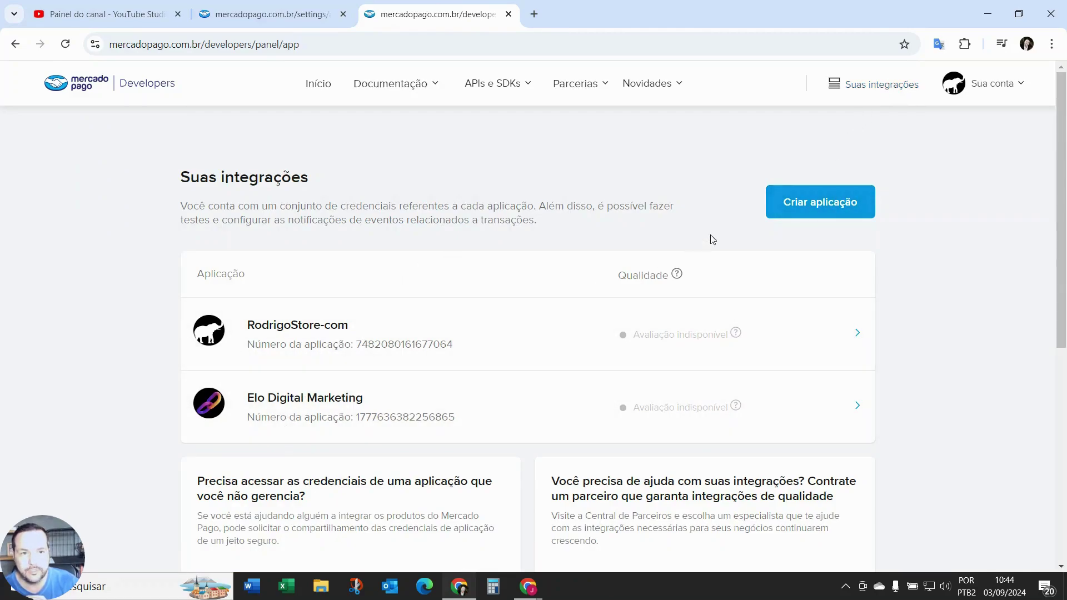
click(799, 206)
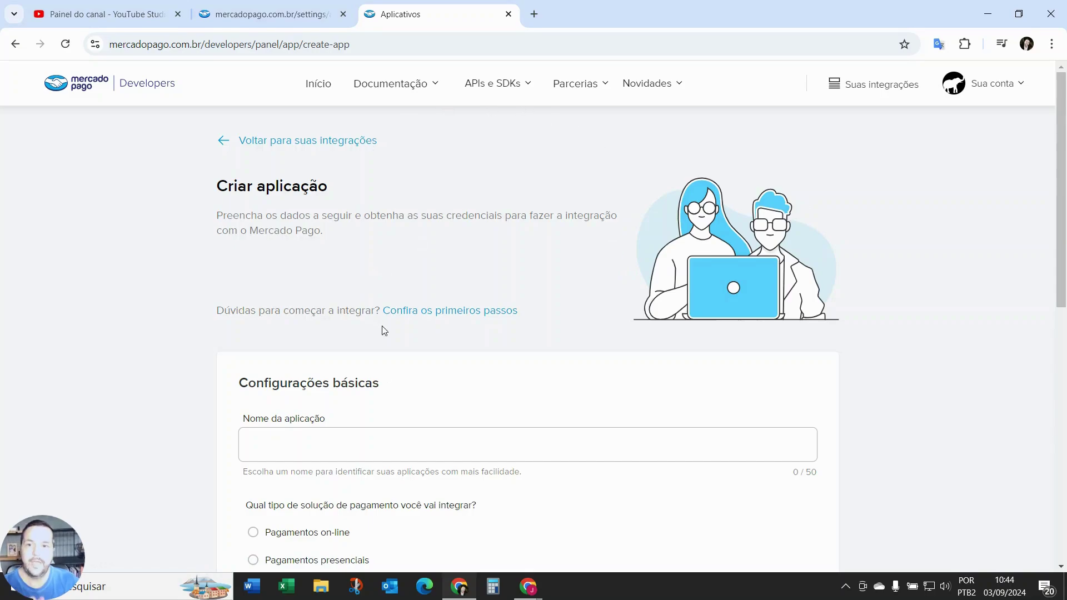
Name the application "Teste de Vídeo" and choose Pagamentos on-line as the payment solution type.
scroll(389, 361, down, 2)
click(321, 298)
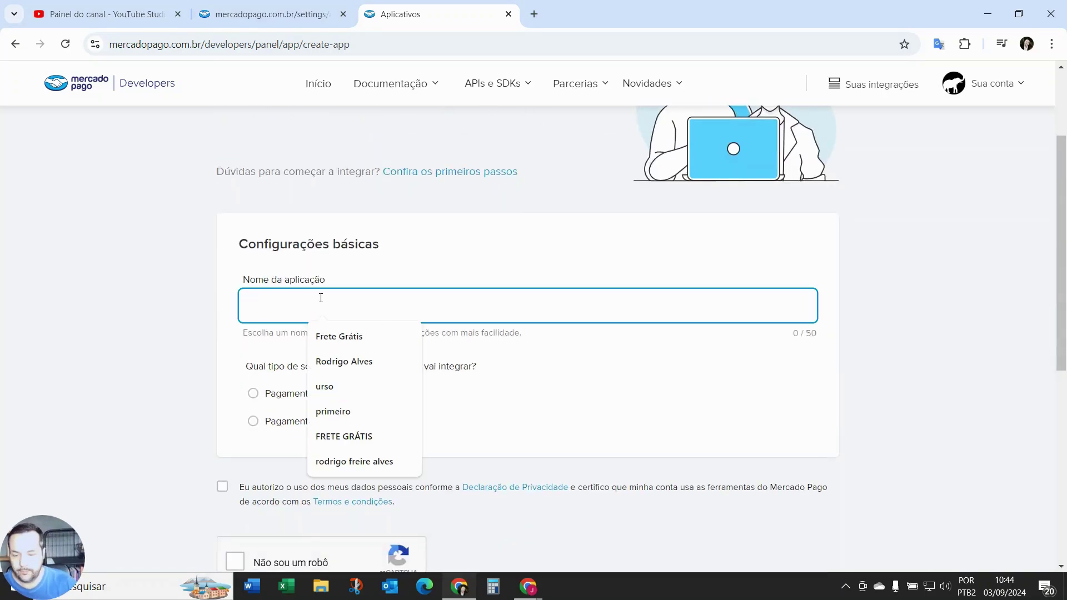
text(Teste)
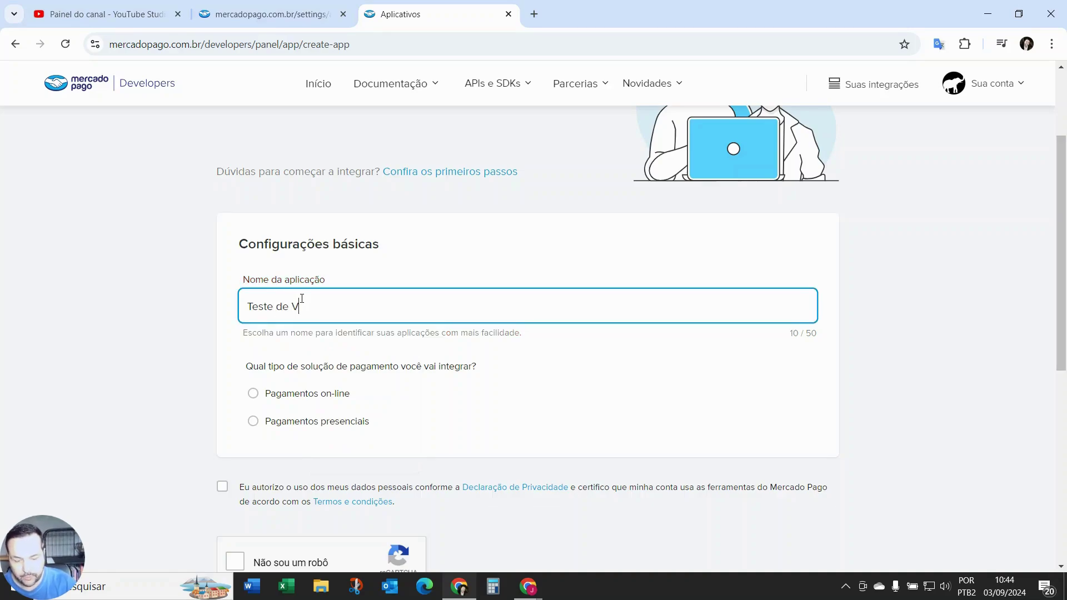
text( de Vídeo)
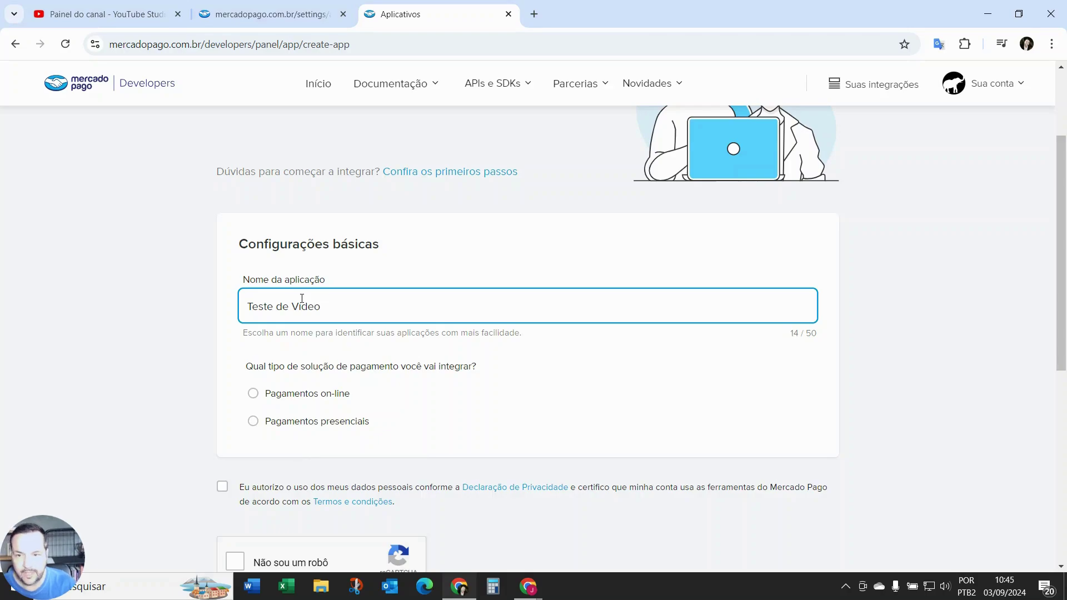
click(451, 252)
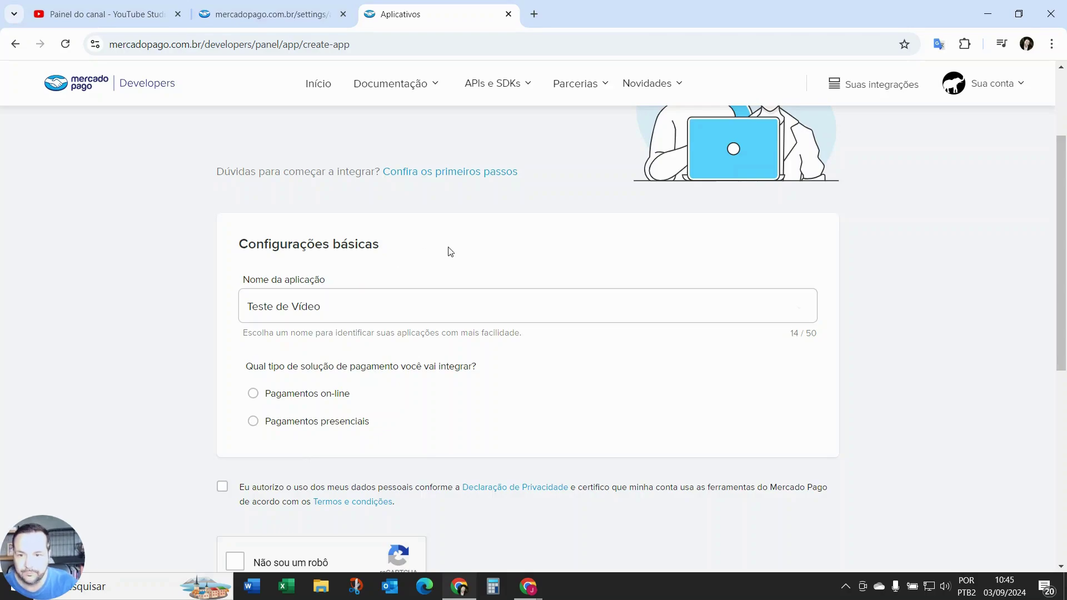
click(254, 395)
scroll(435, 418, down, 1)
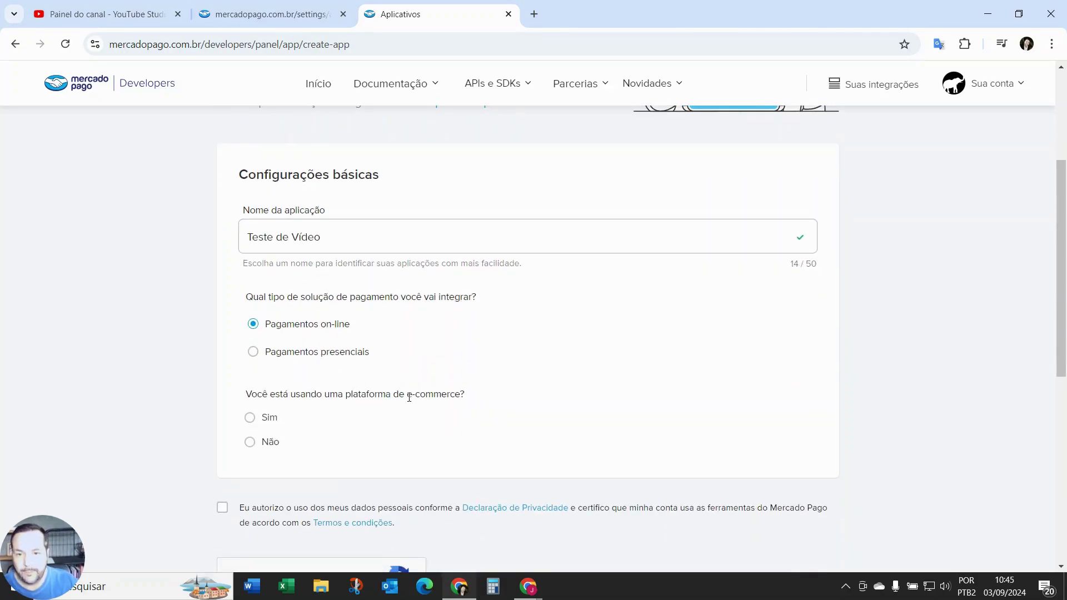
Answer Sim to using an e-commerce platform and select LinxCommerce as the platform to integrate.
click(250, 418)
scroll(473, 426, down, 1)
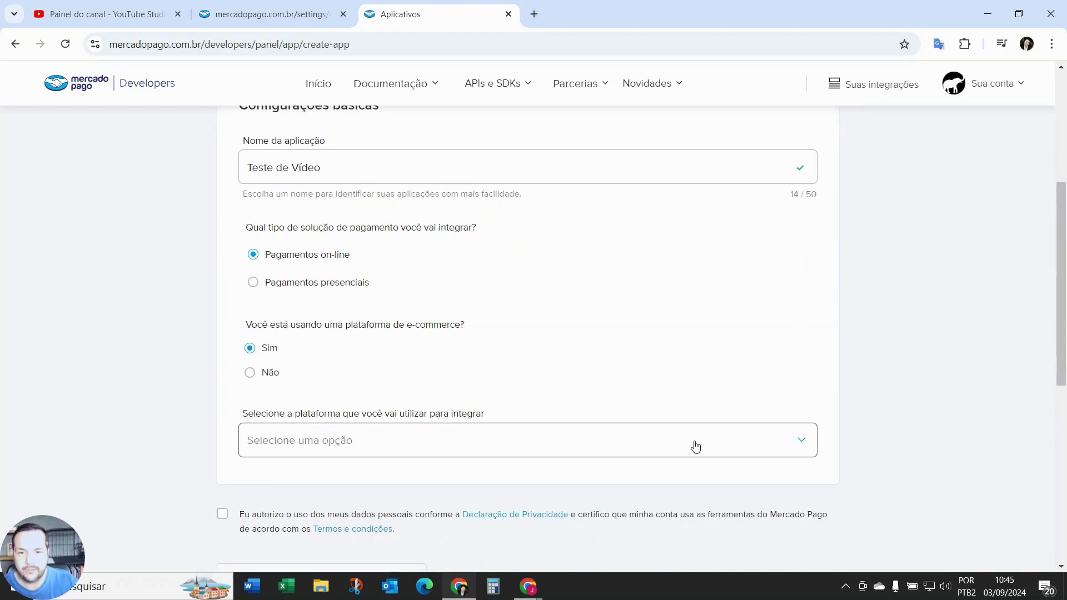
click(806, 443)
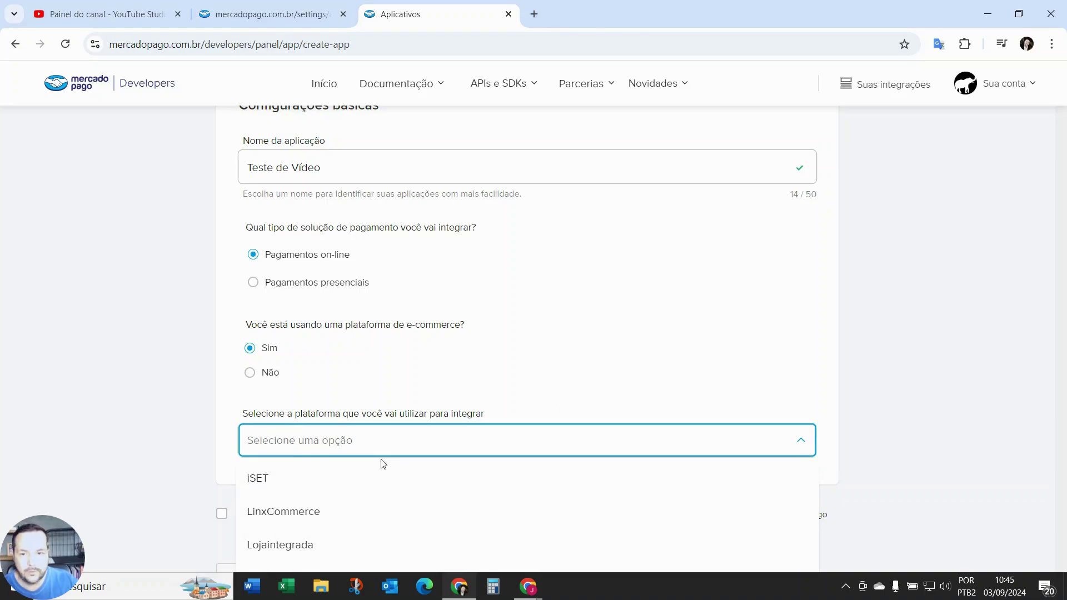
click(263, 508)
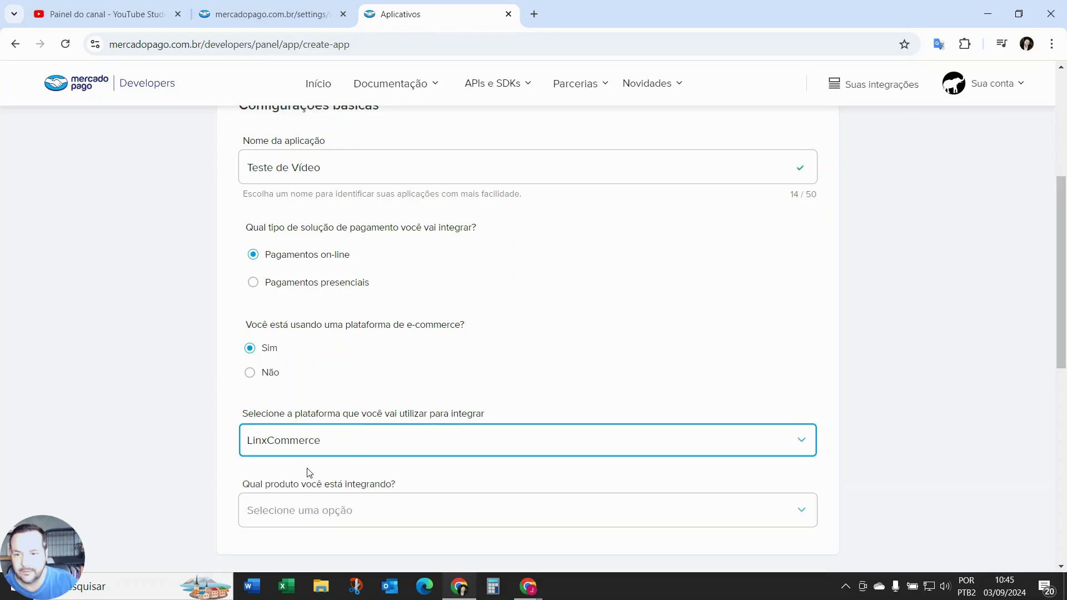
Change the platform to integrate to Lojaintegrada and then to iSET.
click(799, 439)
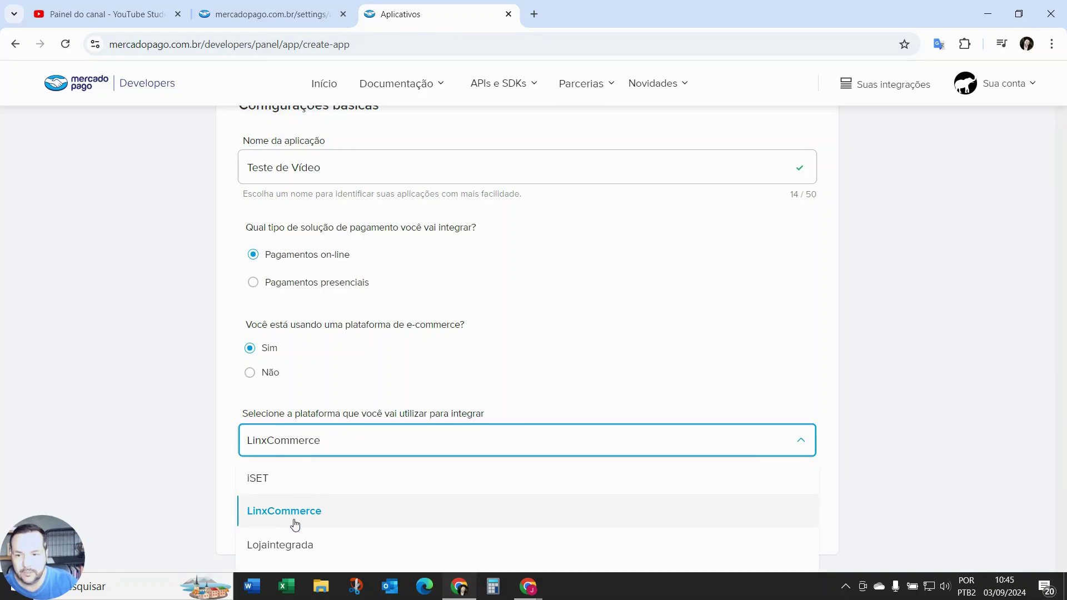
click(283, 545)
scroll(311, 523, down, 6)
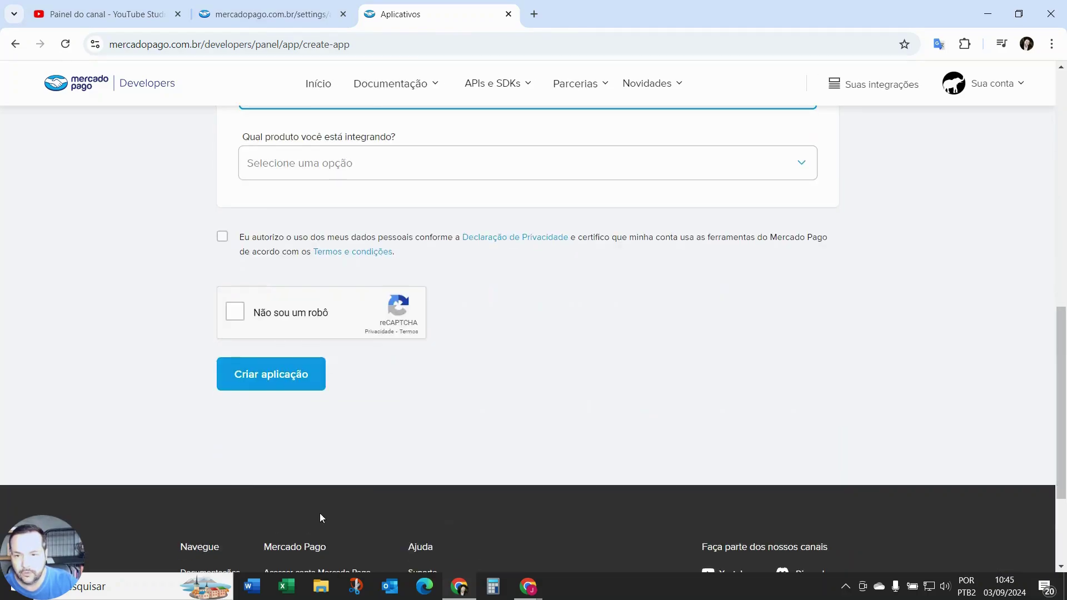
scroll(328, 509, up, 2)
scroll(341, 503, up, 3)
click(336, 376)
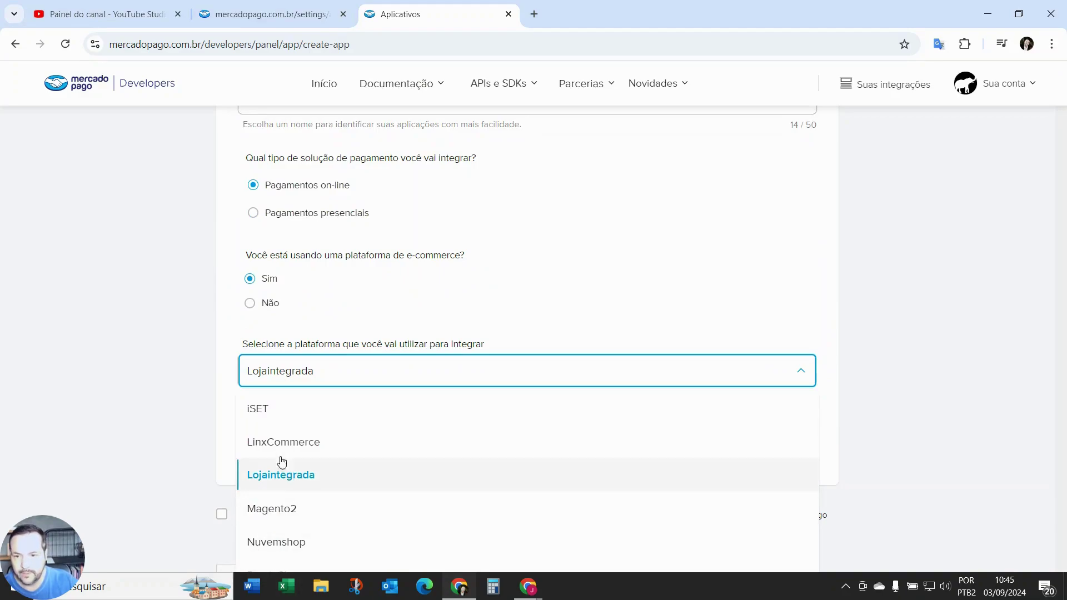
click(267, 414)
Browse the list of platforms to integrate and select Outrasplataformas.
click(295, 378)
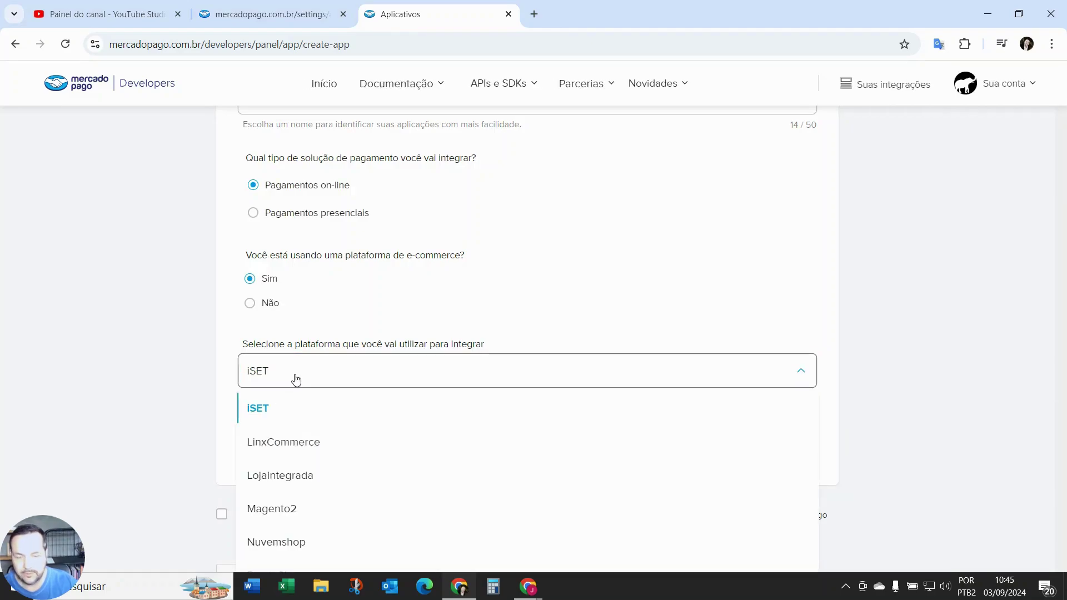
key(Down)
key(Down)
key(Down)
key(Down)
key(Down)
key(Down)
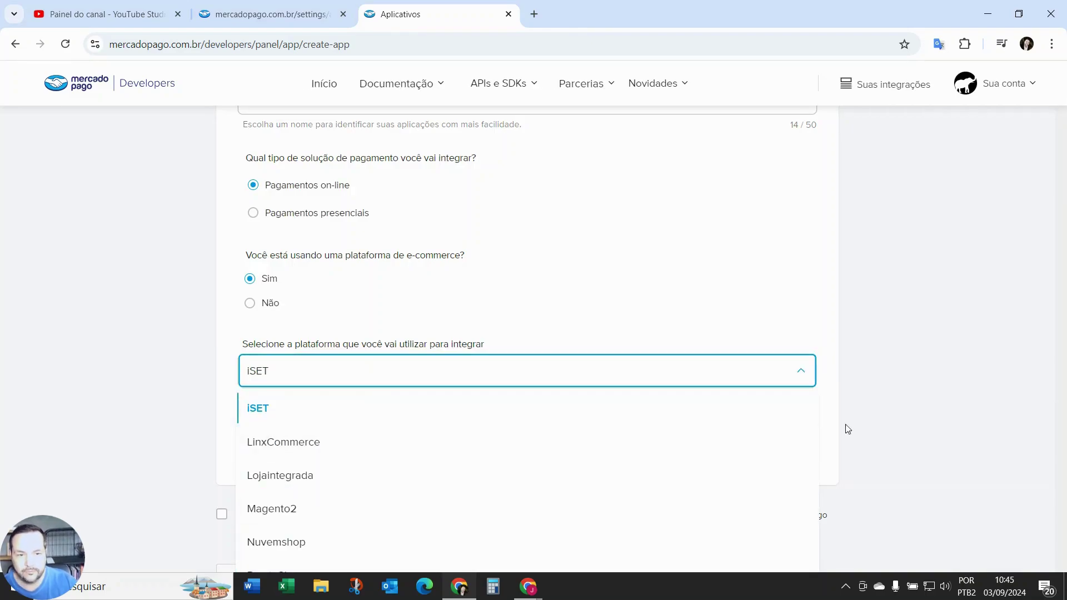
click(890, 424)
middle_click(556, 410)
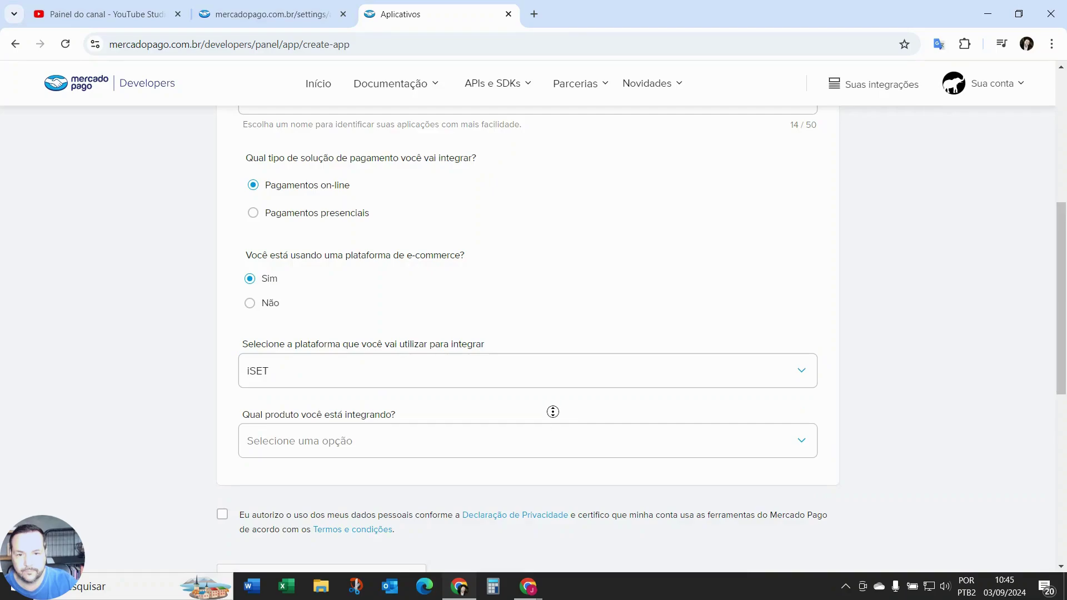
click(560, 386)
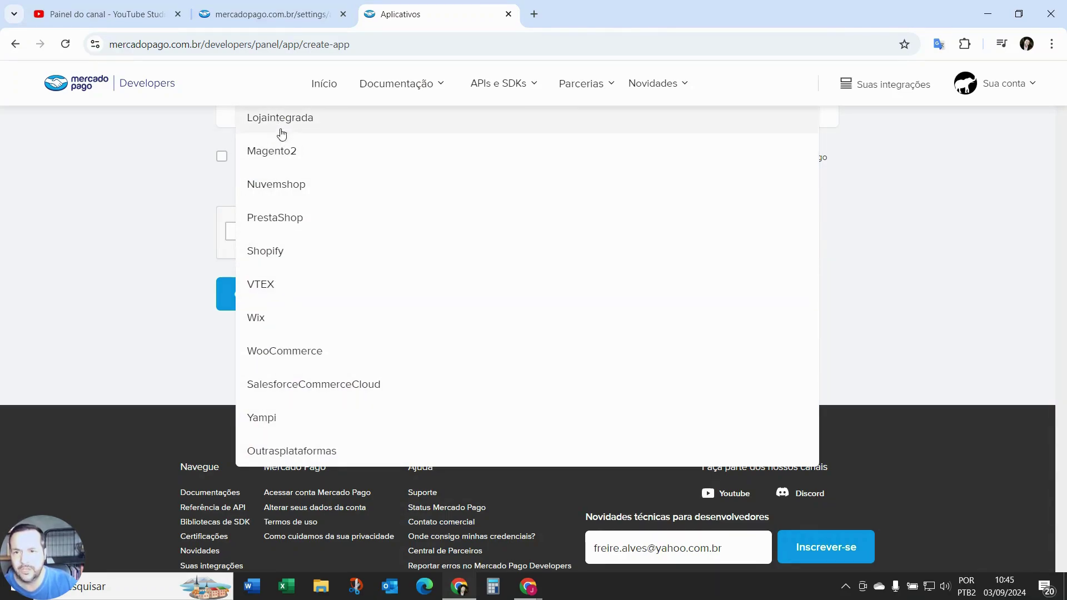
click(303, 451)
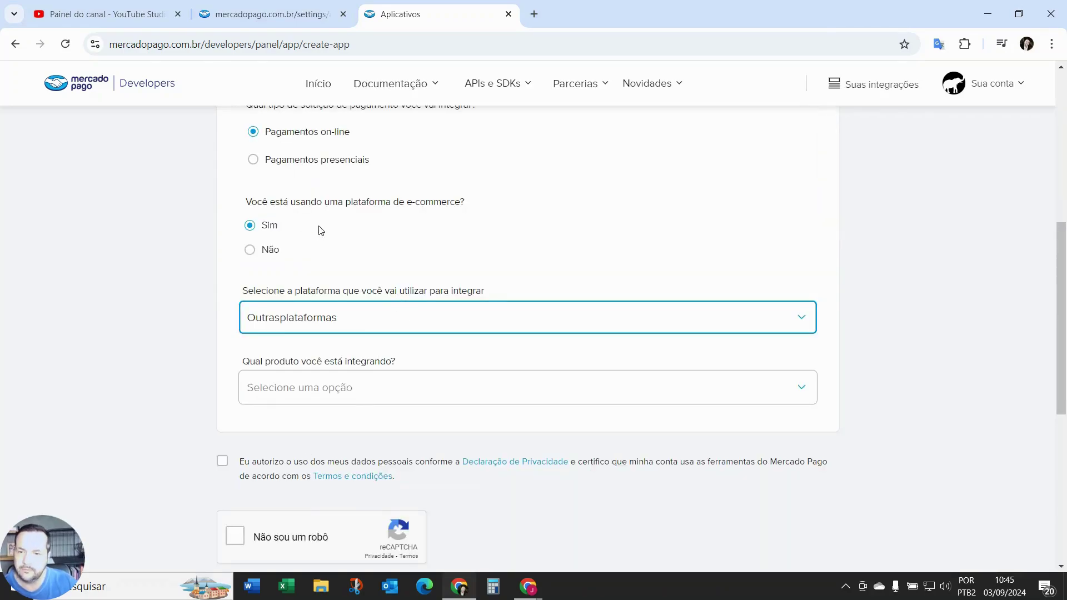
Answer Não to using an e-commerce platform and select Assinaturas as the product, leaving the optional integration model unselected.
click(249, 250)
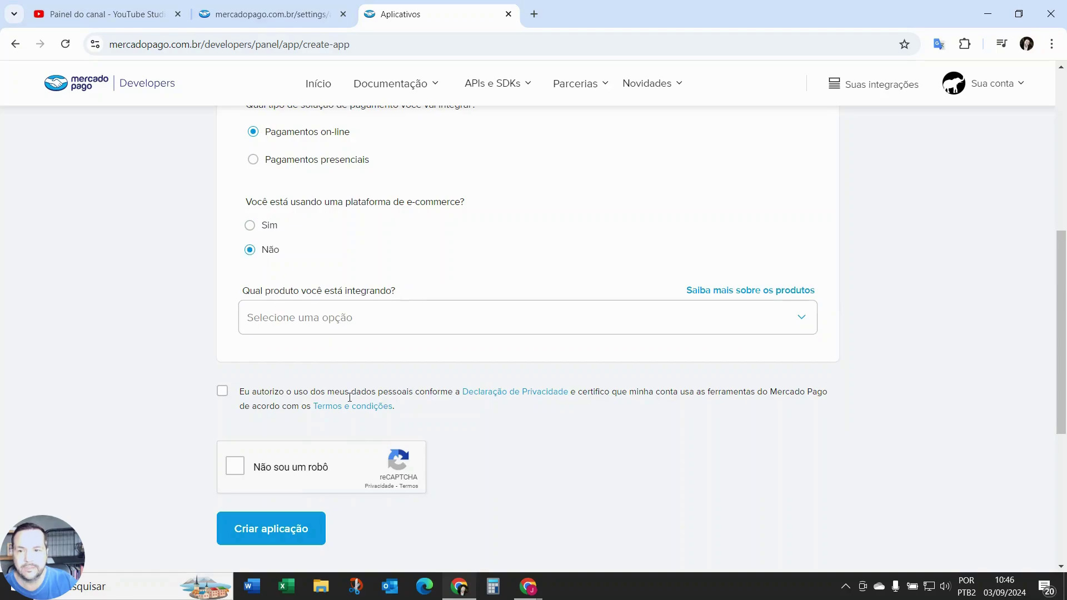
click(412, 320)
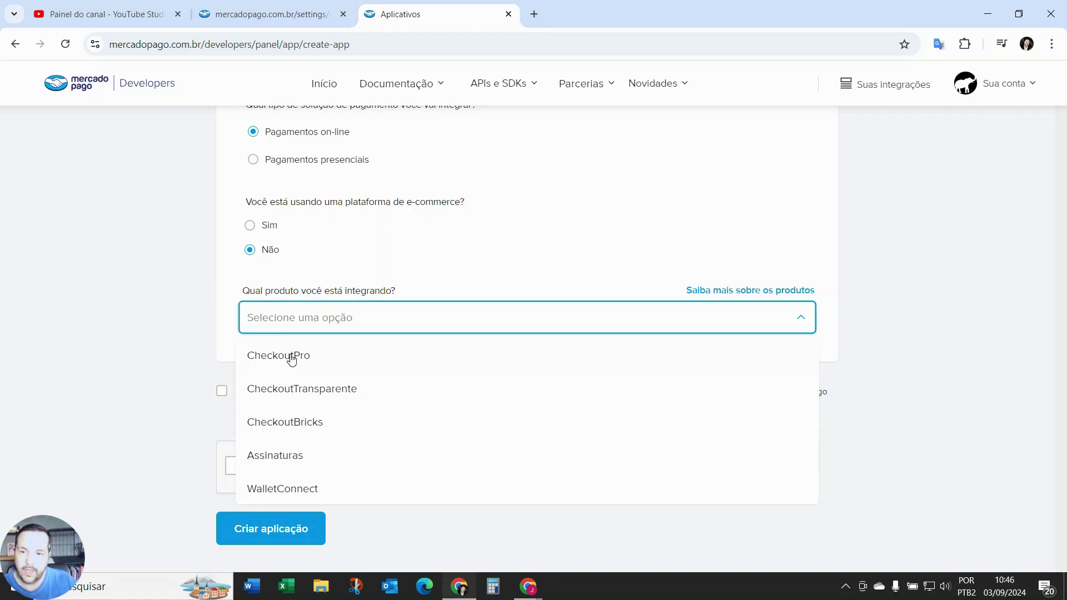
click(302, 457)
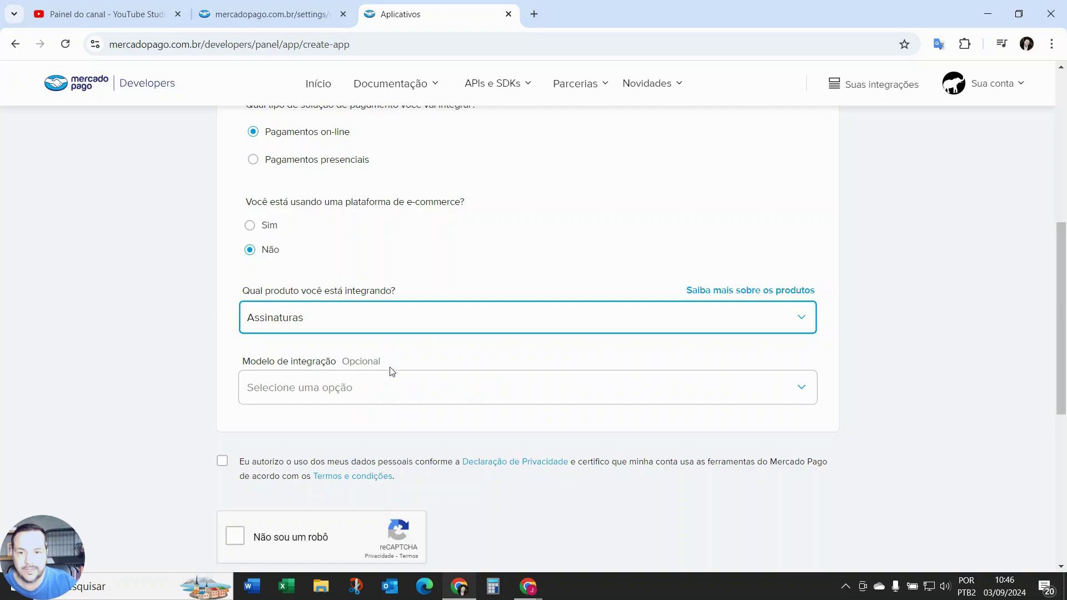
click(427, 388)
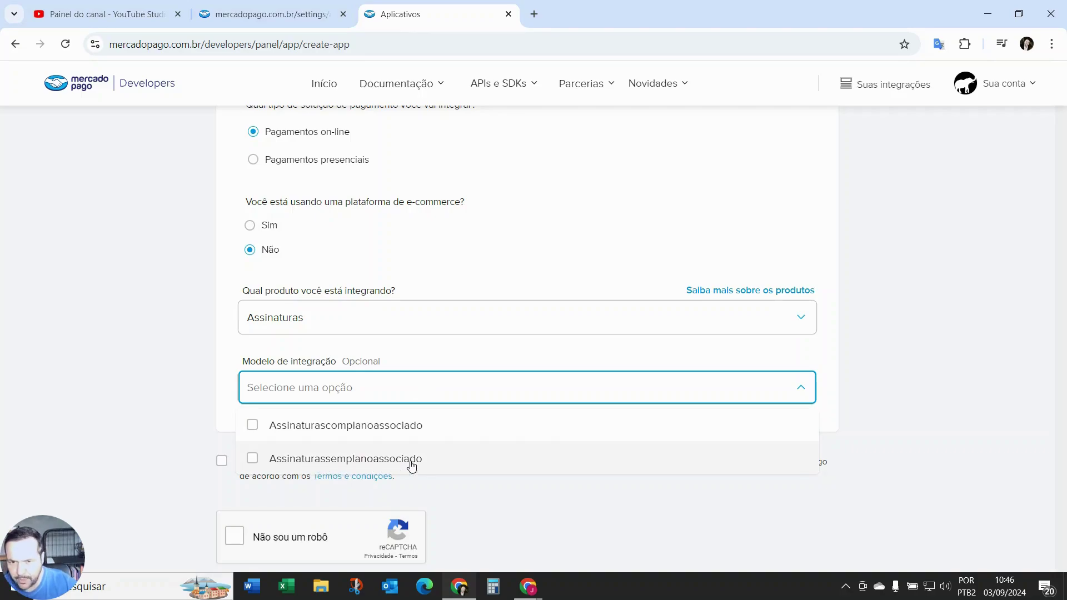
click(1024, 460)
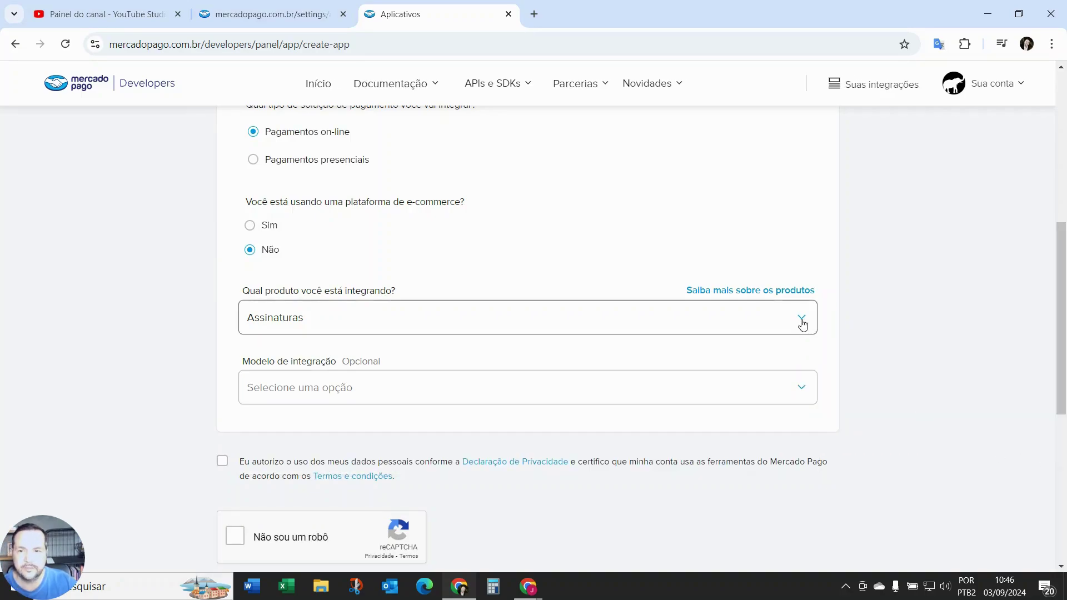
Accept the privacy declaration and terms, and complete the reCAPTCHA check for the new application.
scroll(901, 374, down, 3)
click(221, 254)
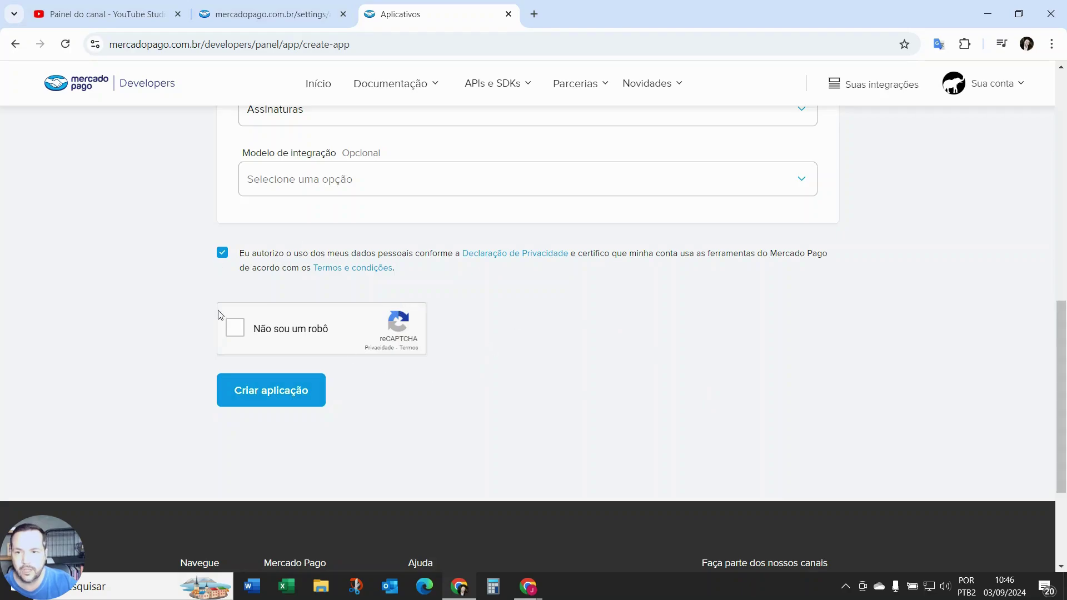
click(235, 331)
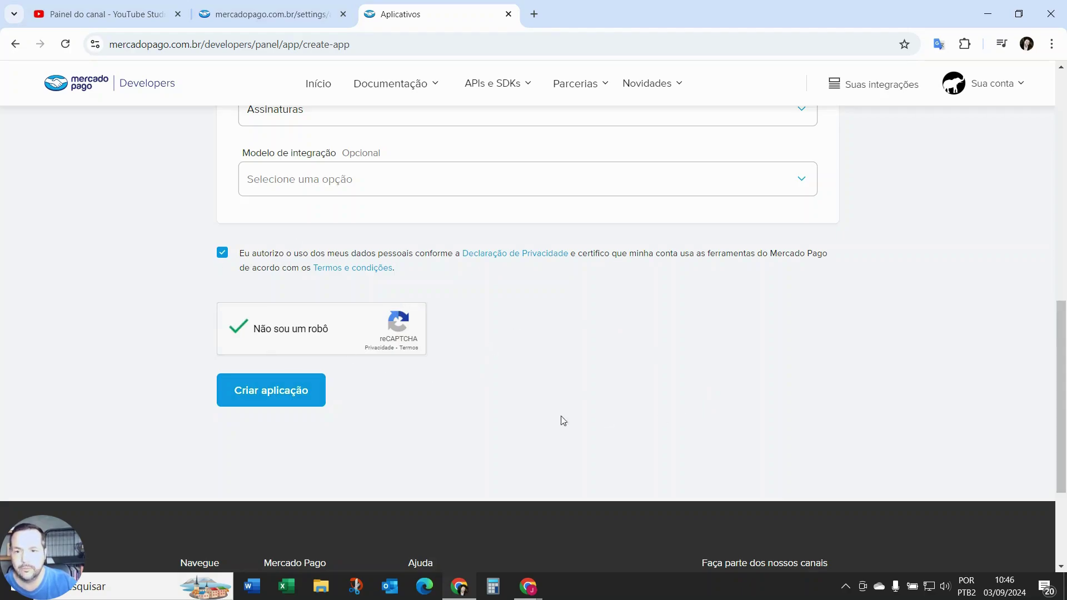
Create the Teste de Vídeo application and go through the introductory tour of its management page to the end.
click(273, 390)
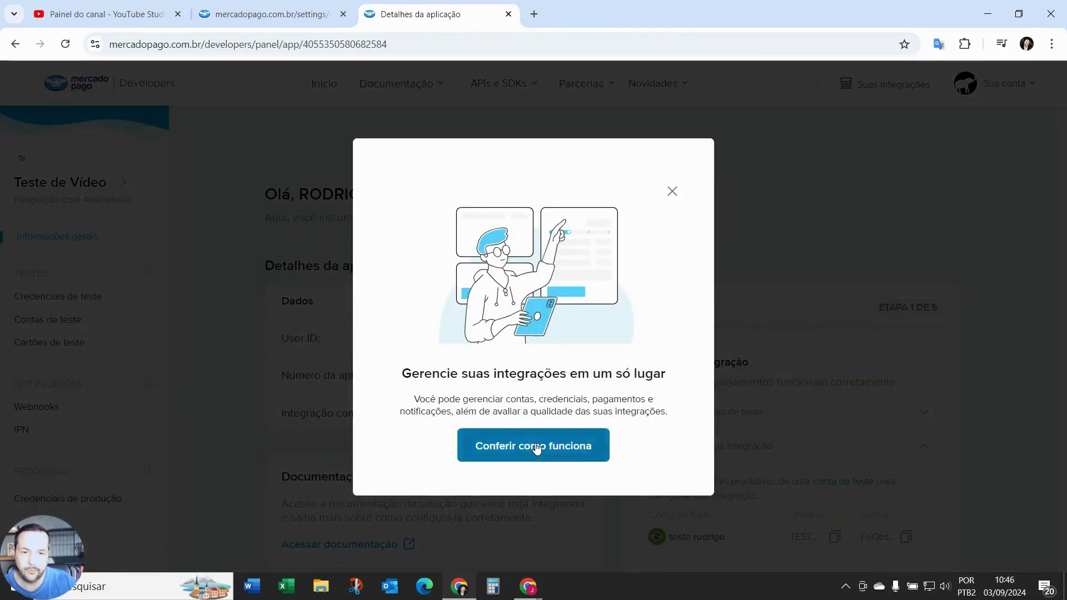
click(537, 449)
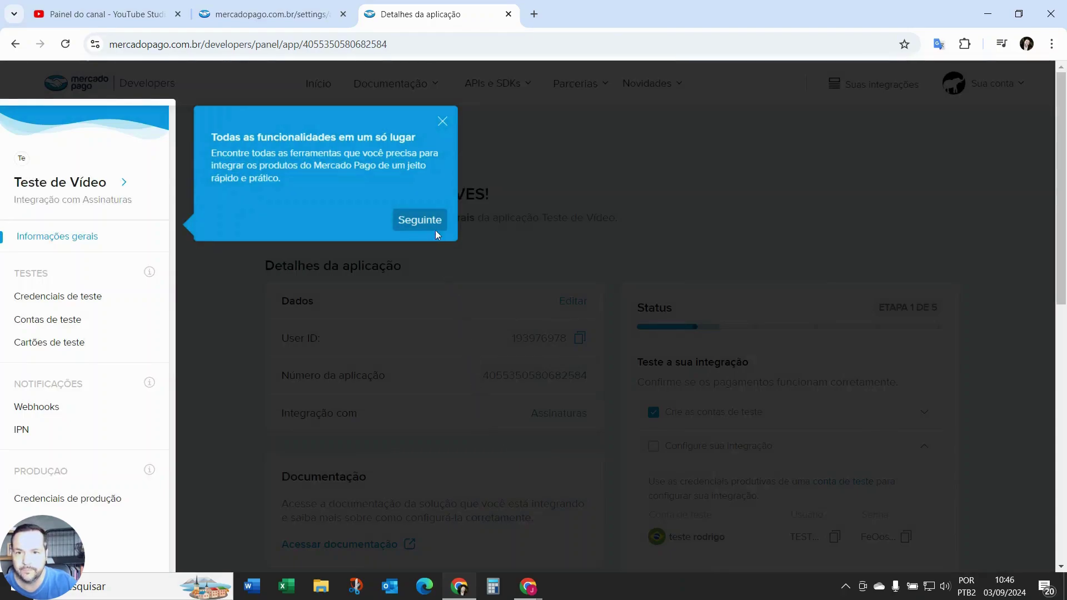
click(424, 220)
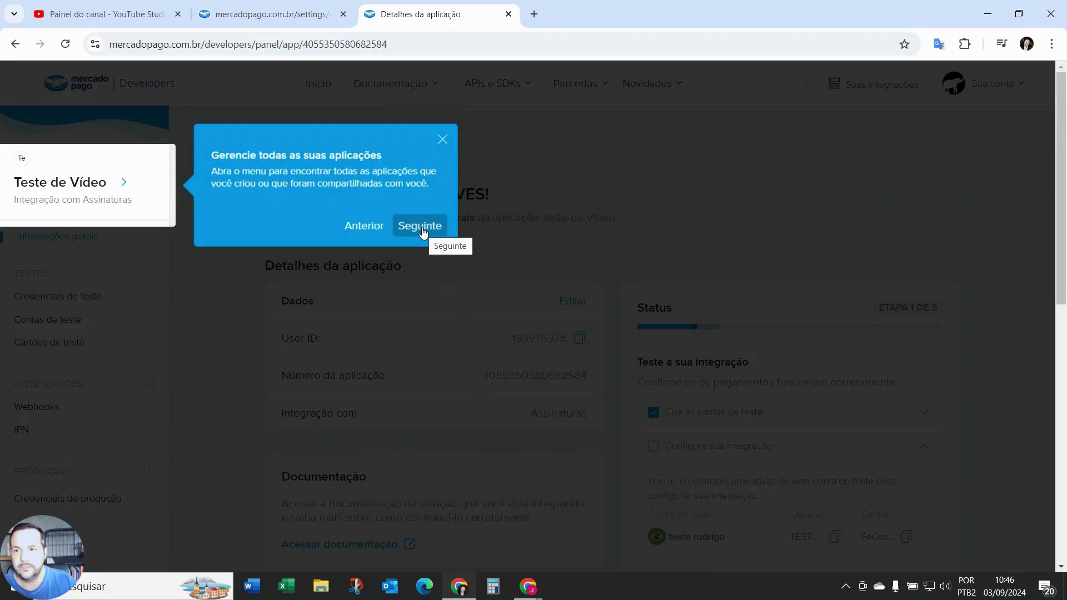
click(424, 232)
click(429, 350)
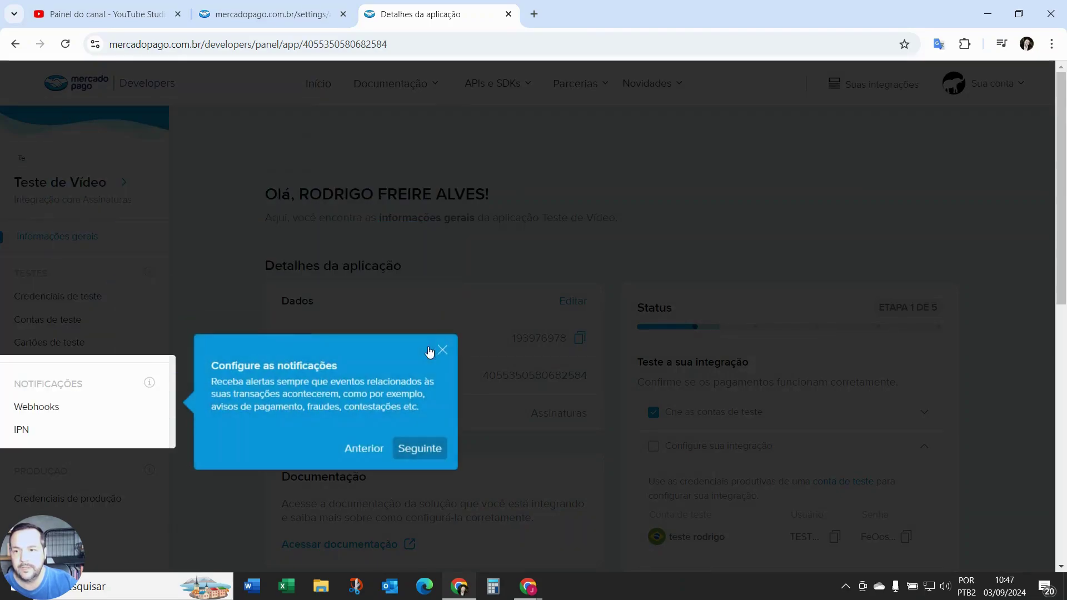
click(424, 448)
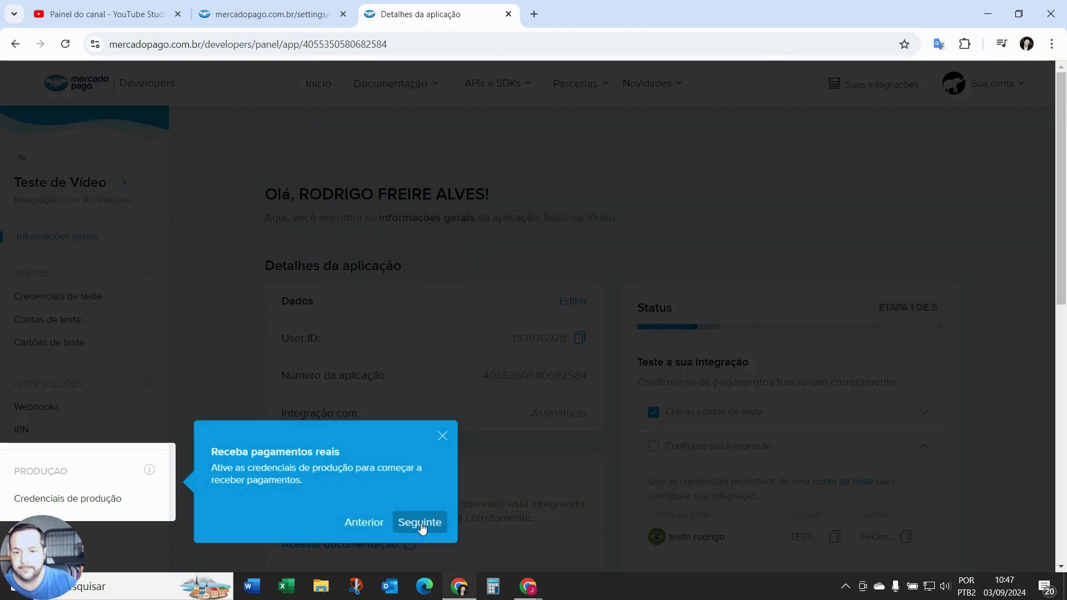
click(421, 523)
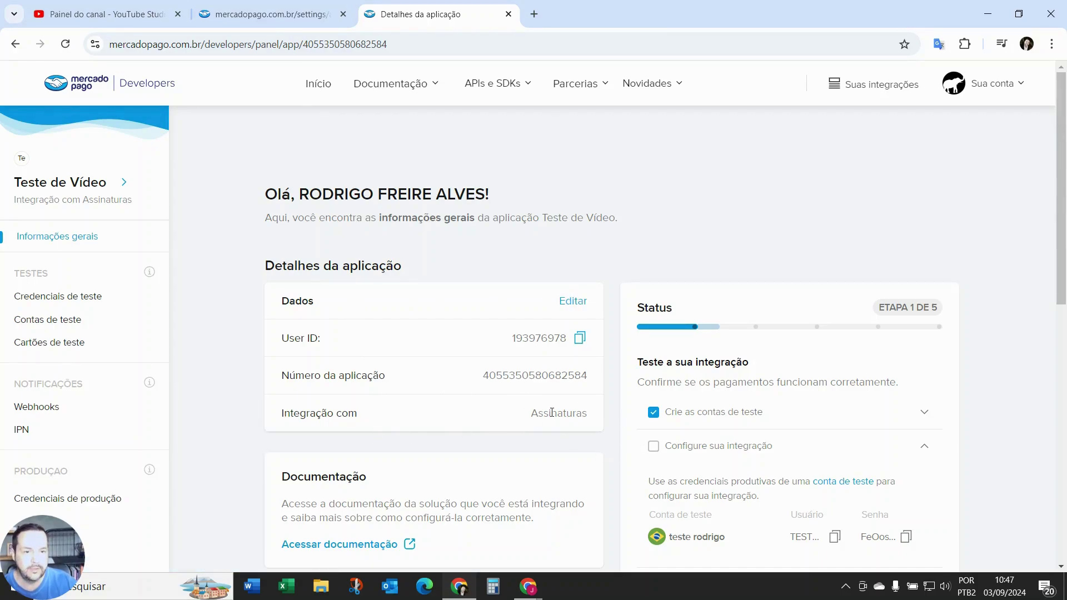
Mark the integration setup and test payment tasks as done, and confirm that the integration test has been made.
scroll(552, 413, down, 1)
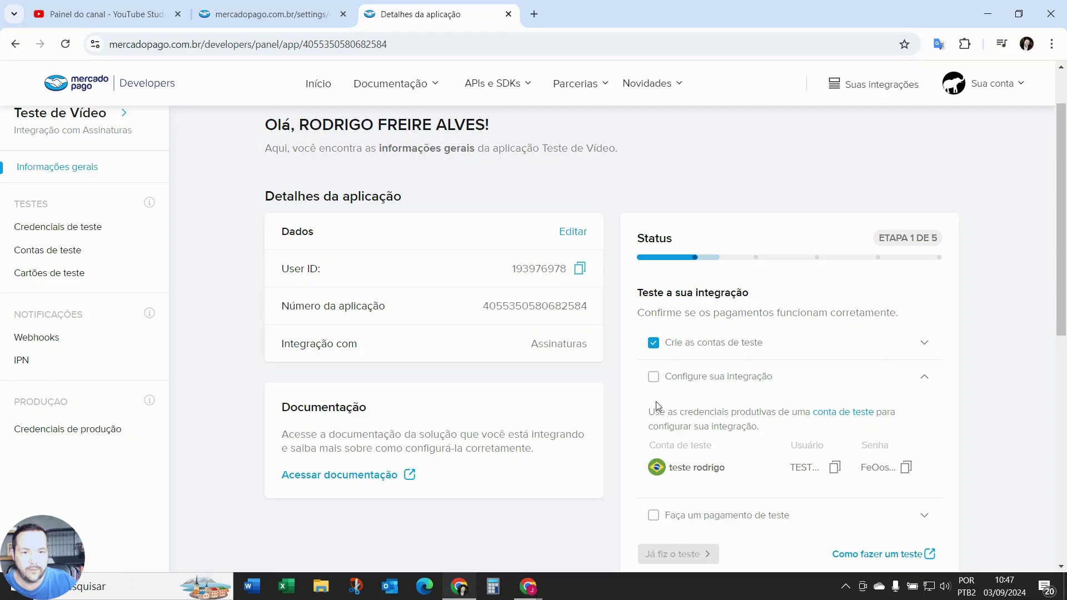
scroll(655, 394, down, 3)
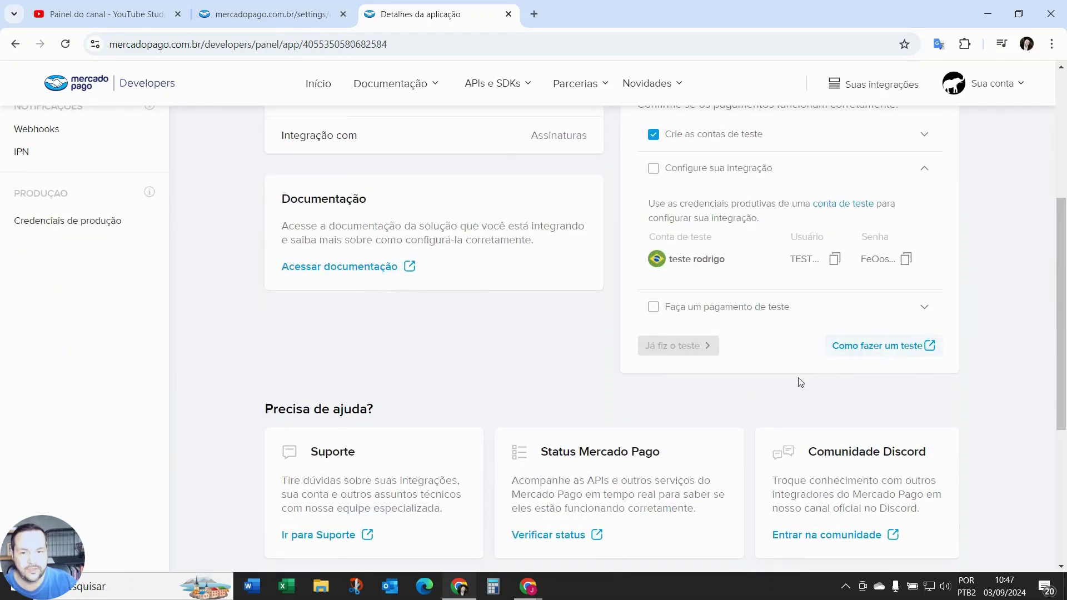
scroll(769, 376, up, 4)
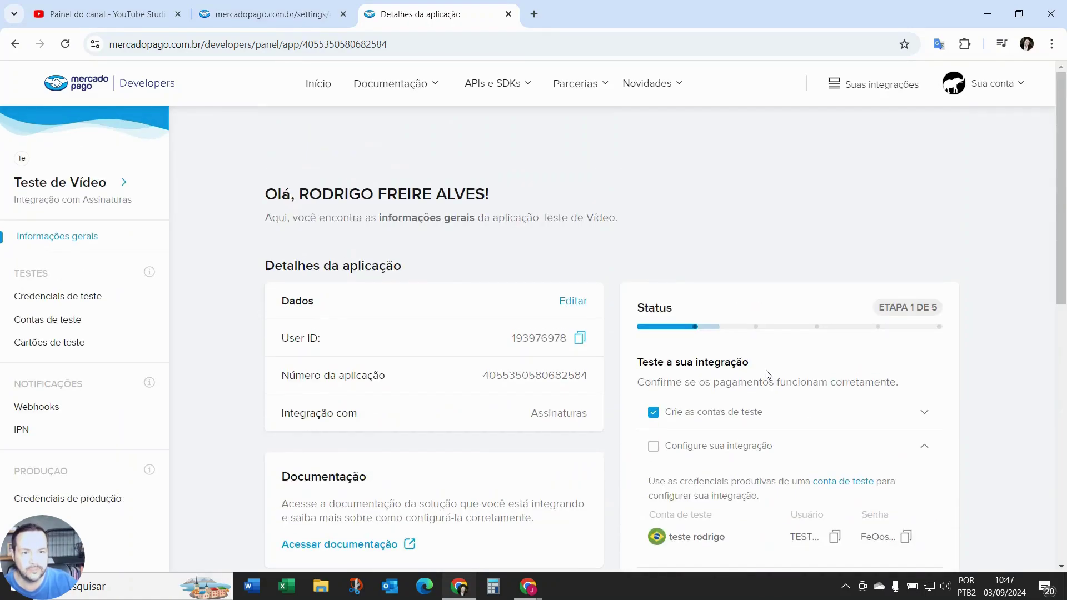
scroll(769, 375, down, 1)
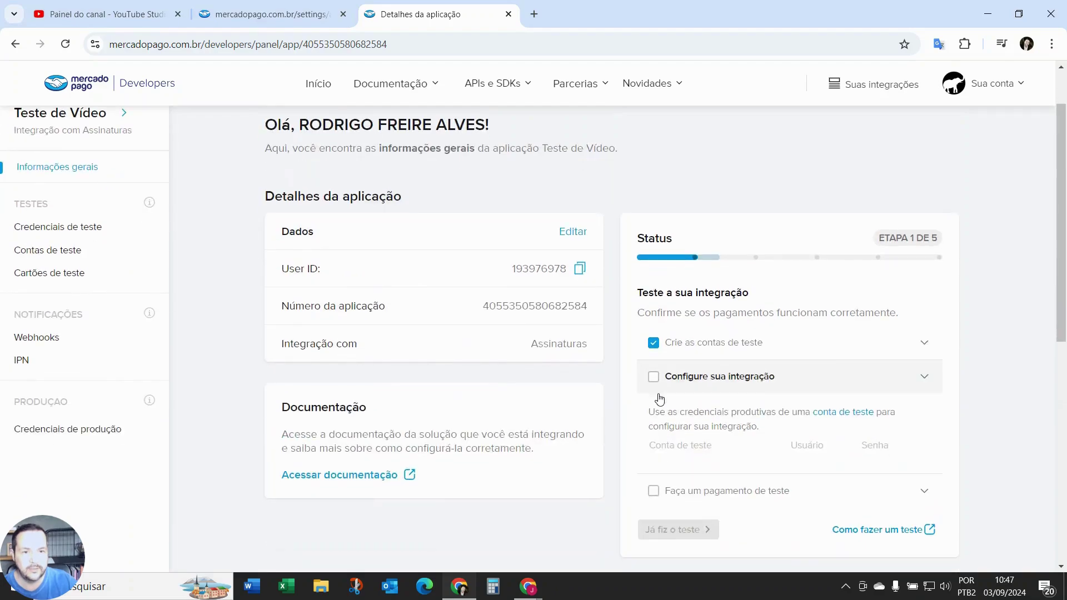
click(727, 395)
click(654, 377)
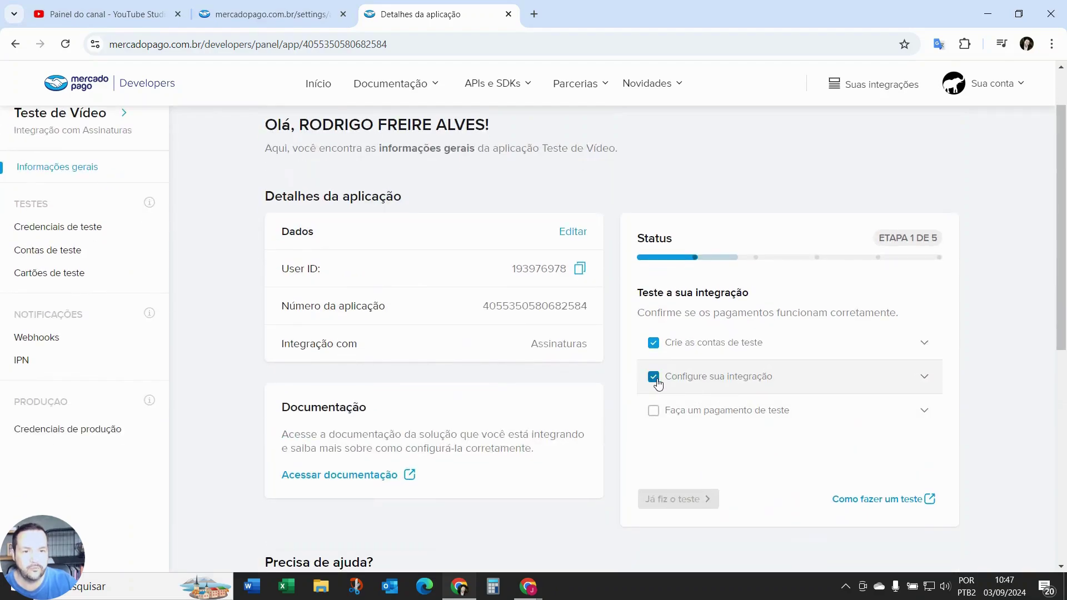
click(924, 378)
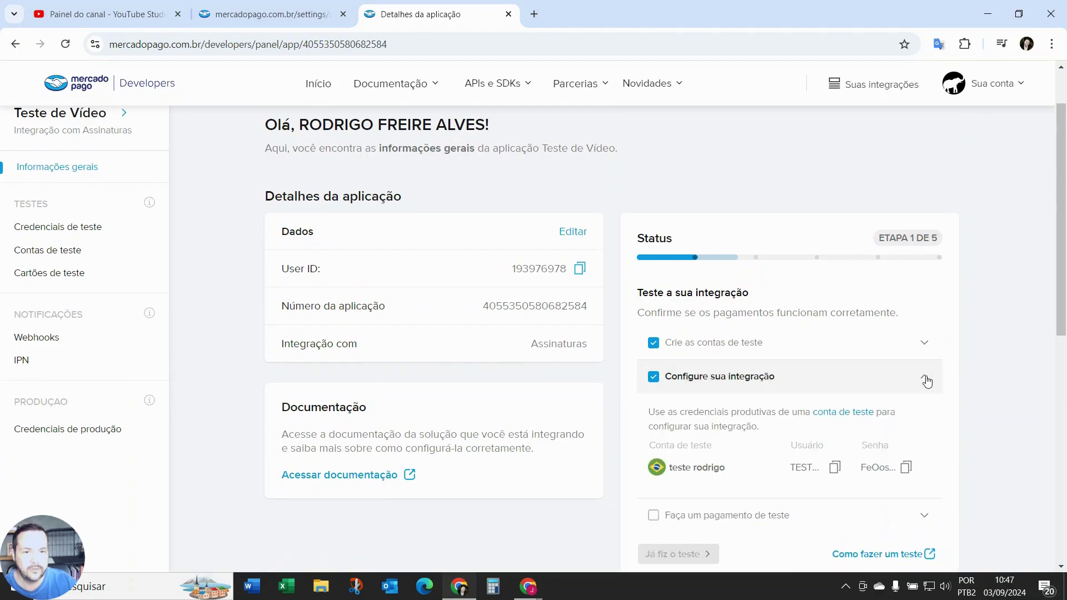
click(924, 379)
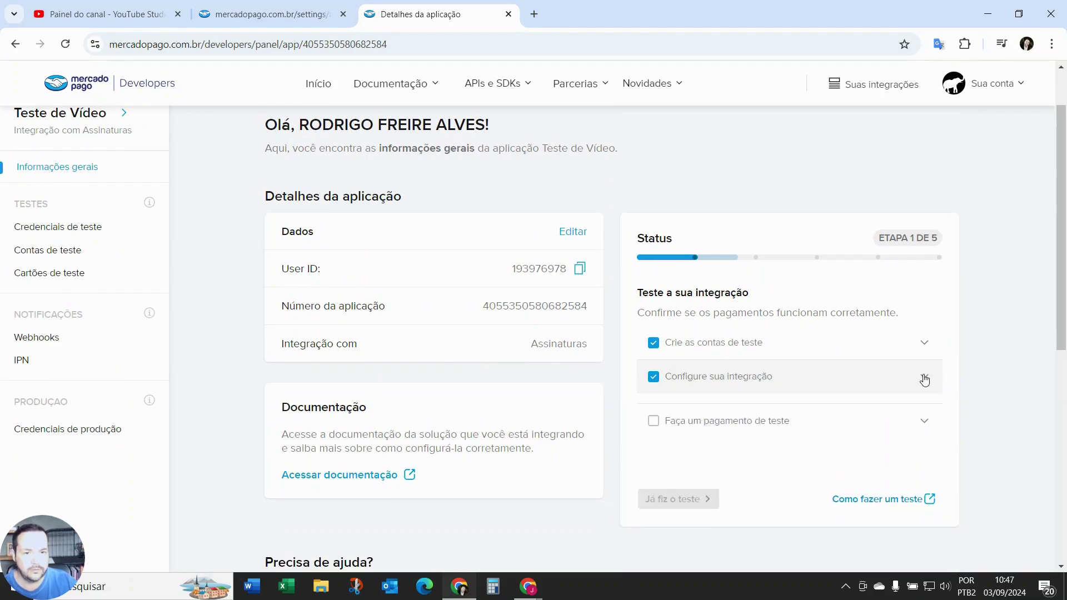
click(653, 411)
scroll(771, 418, down, 3)
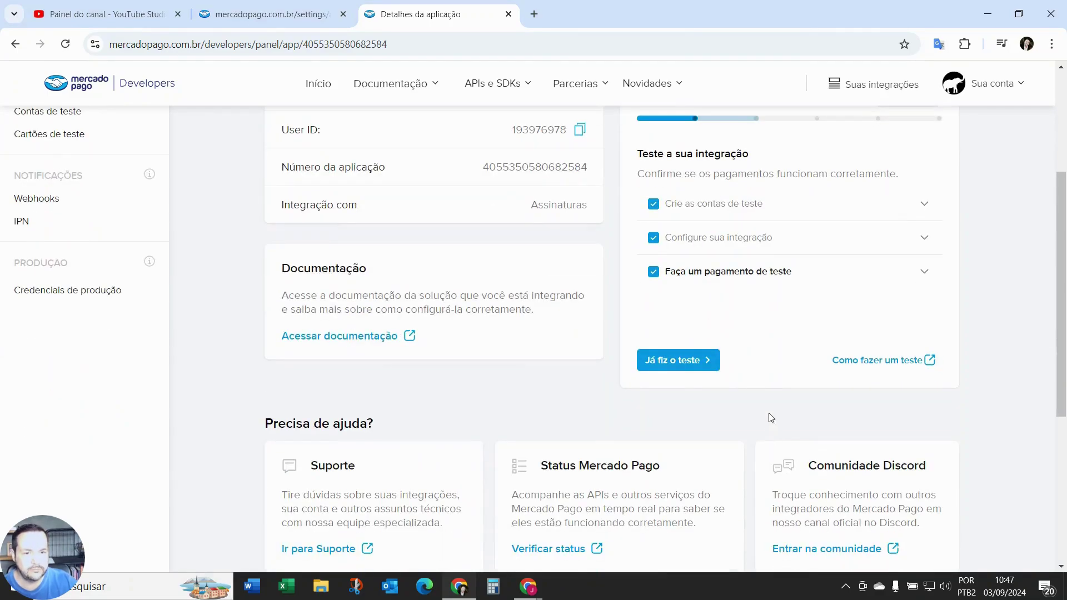
click(684, 361)
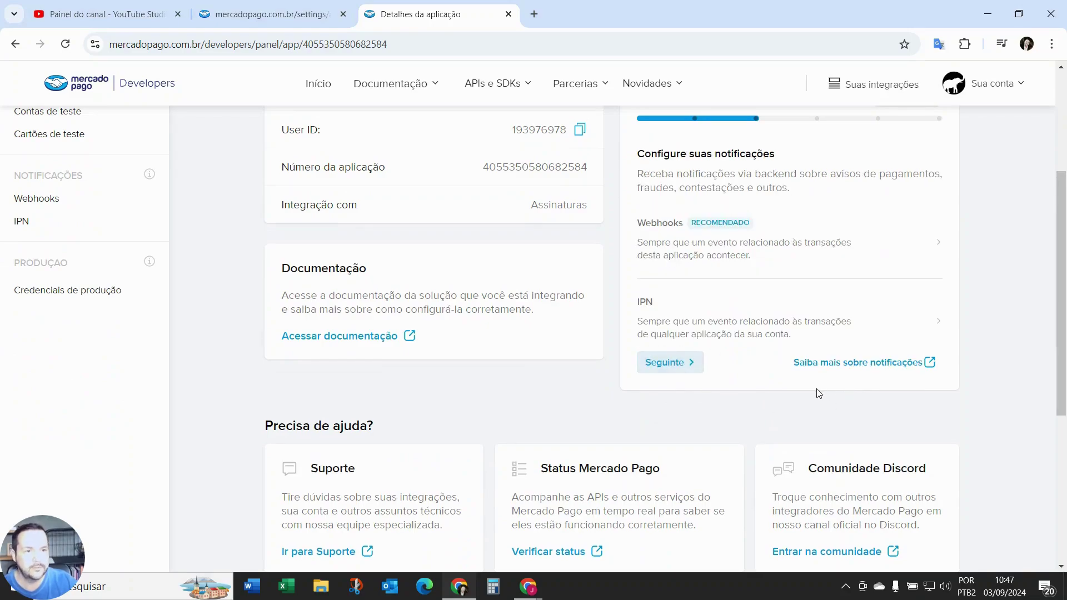
Skip the notification setup stage without configuring Webhooks or IPN, and start activating the production credentials.
scroll(819, 396, down, 3)
scroll(817, 404, up, 5)
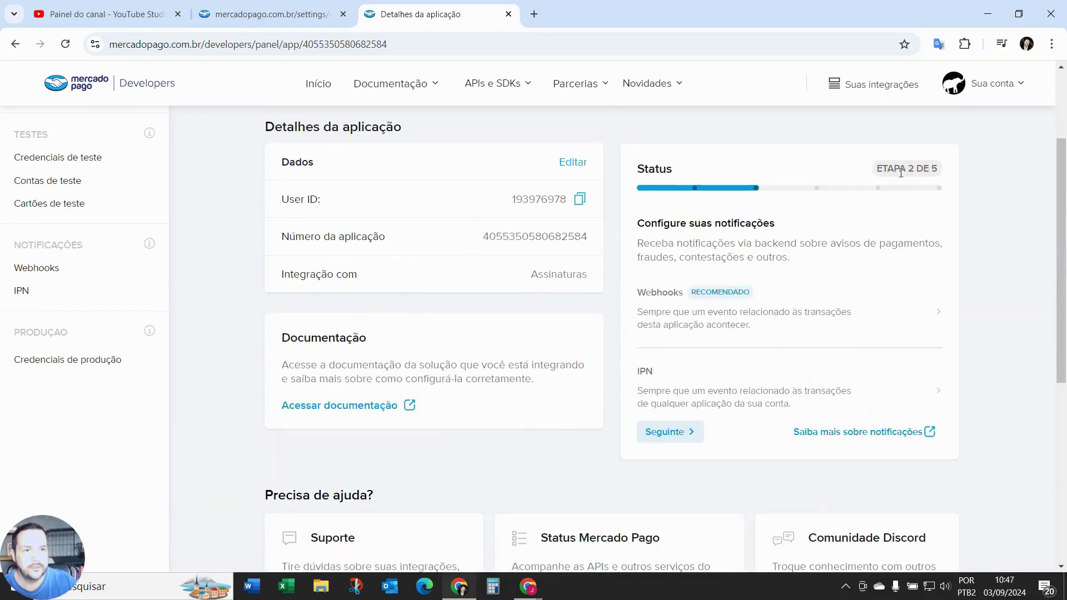
click(668, 431)
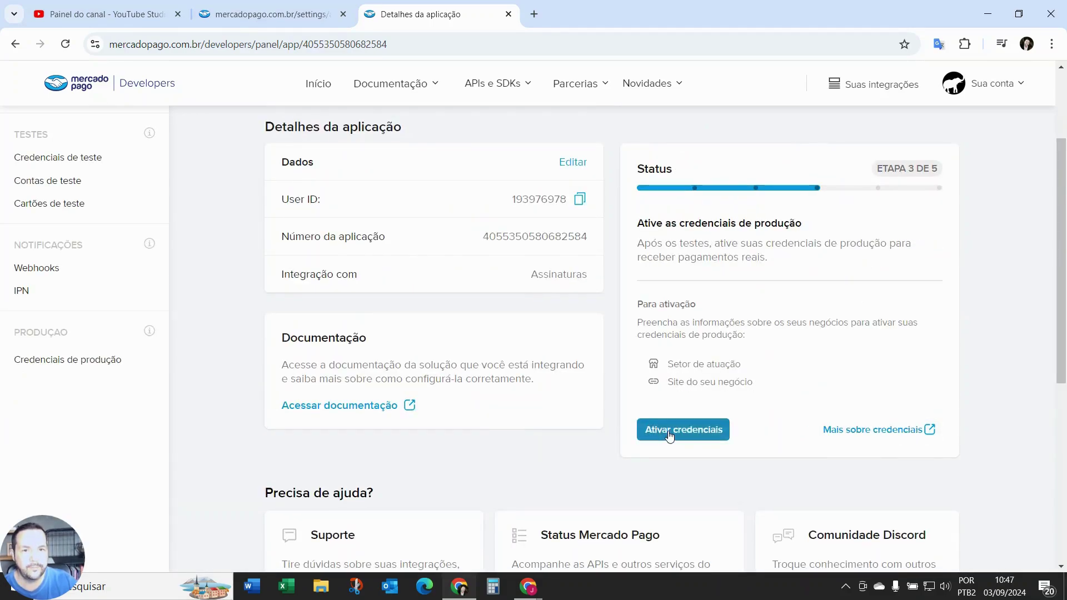
click(672, 434)
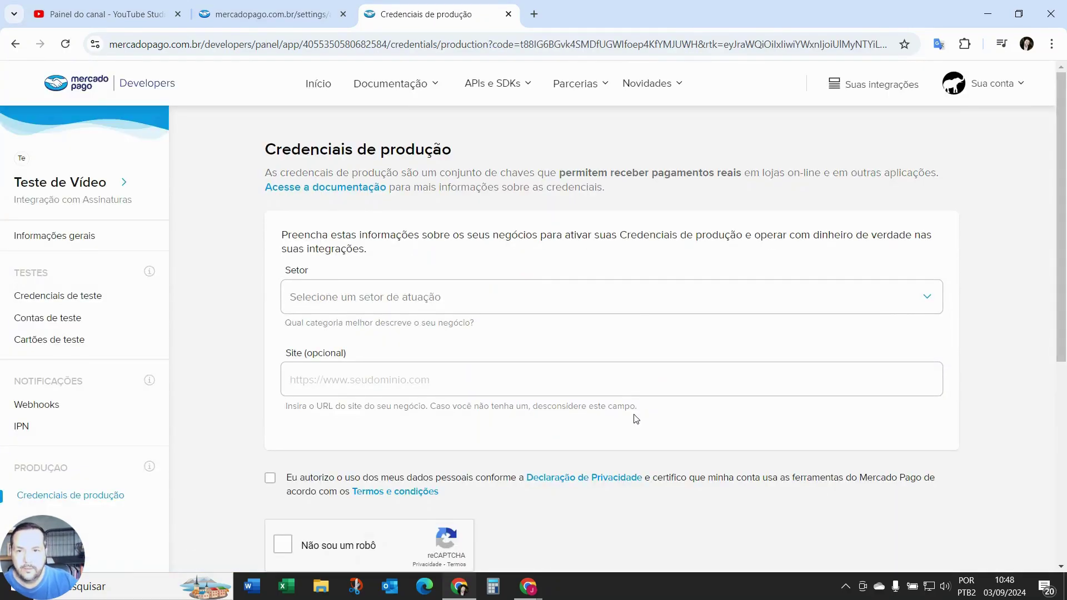
Set the business sector to Eletrônica, áudio e vídeo and leave the optional site blank.
click(625, 300)
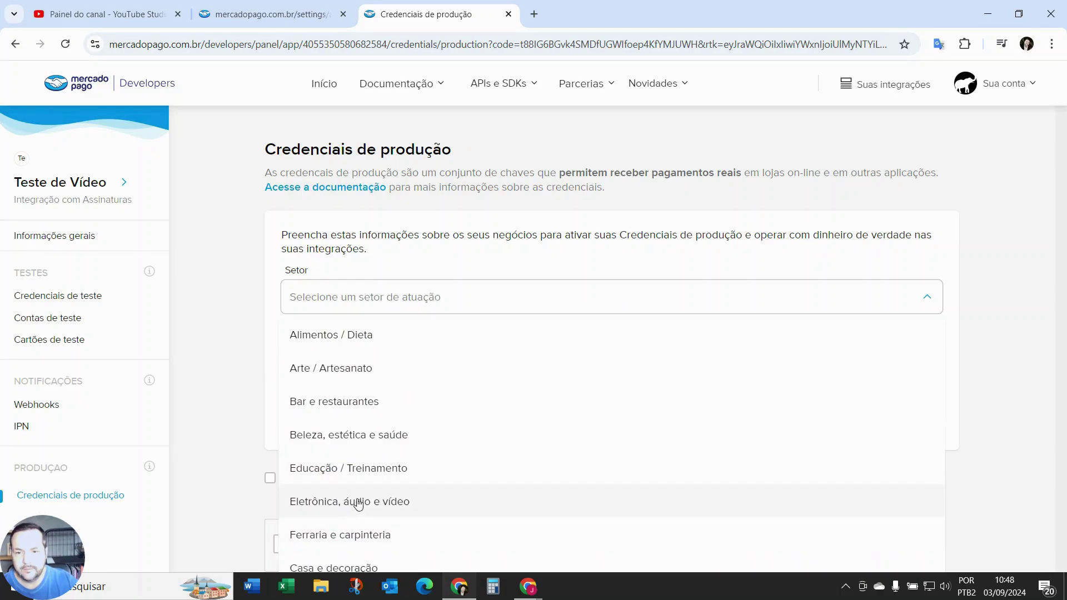
click(391, 503)
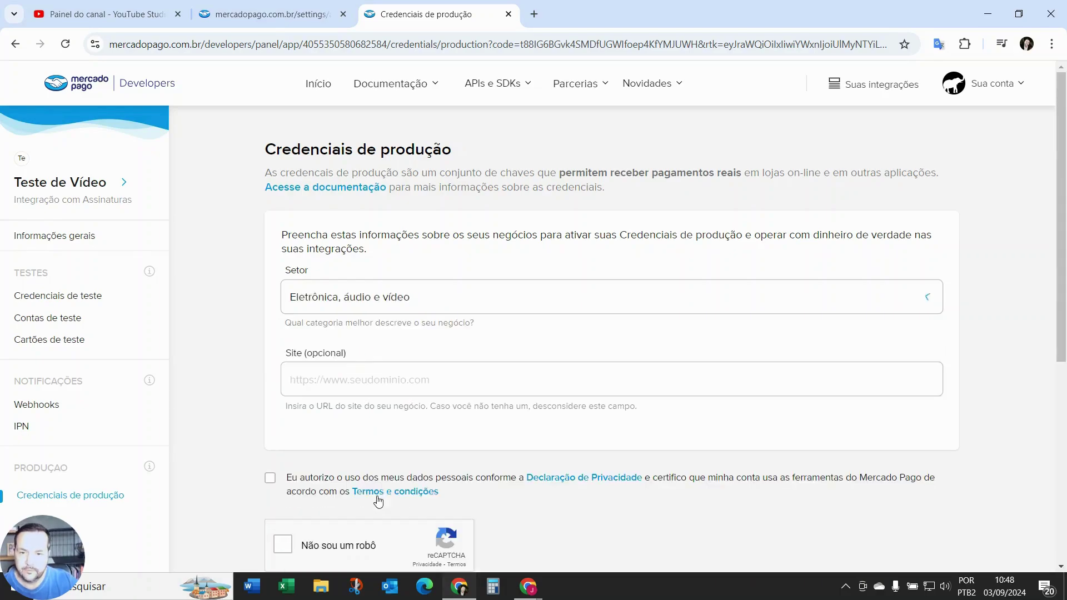
click(375, 379)
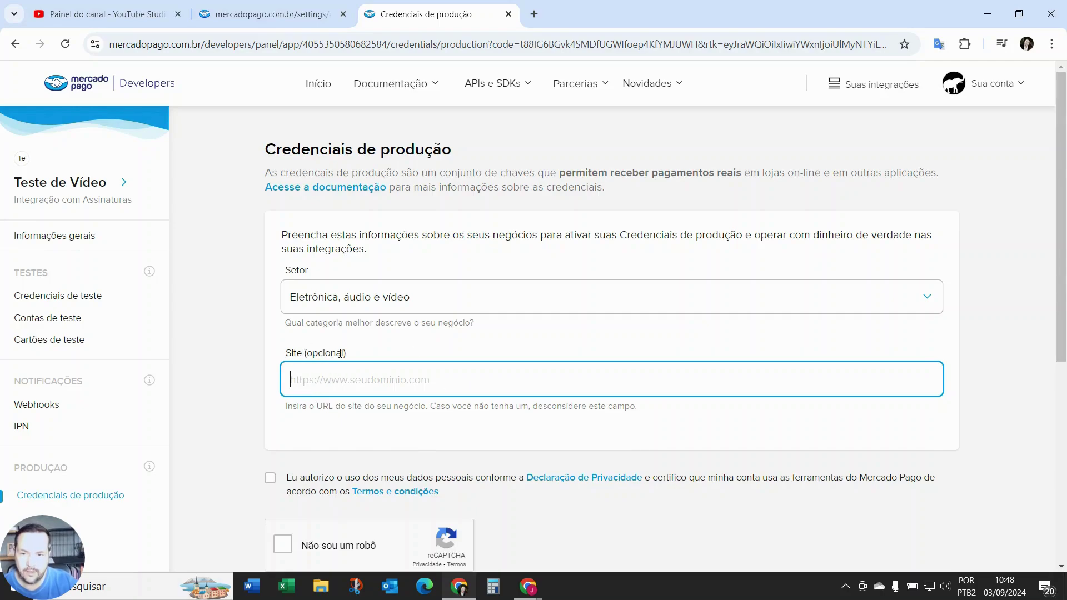
Accept the privacy declaration and terms, complete the reCAPTCHA check, and activate the production credentials.
scroll(365, 406, down, 3)
click(271, 278)
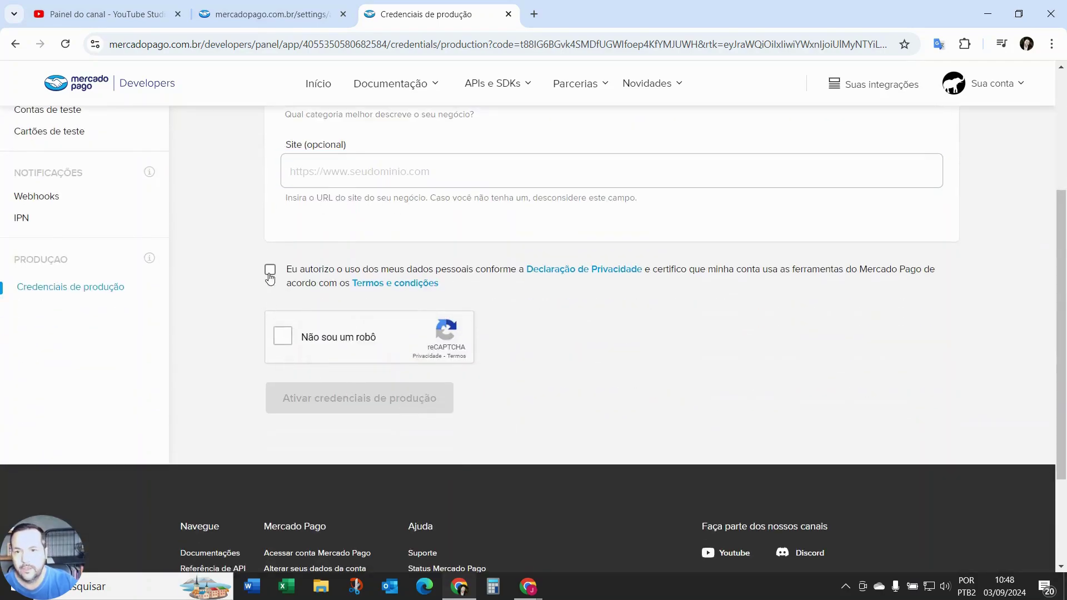
click(270, 271)
click(283, 337)
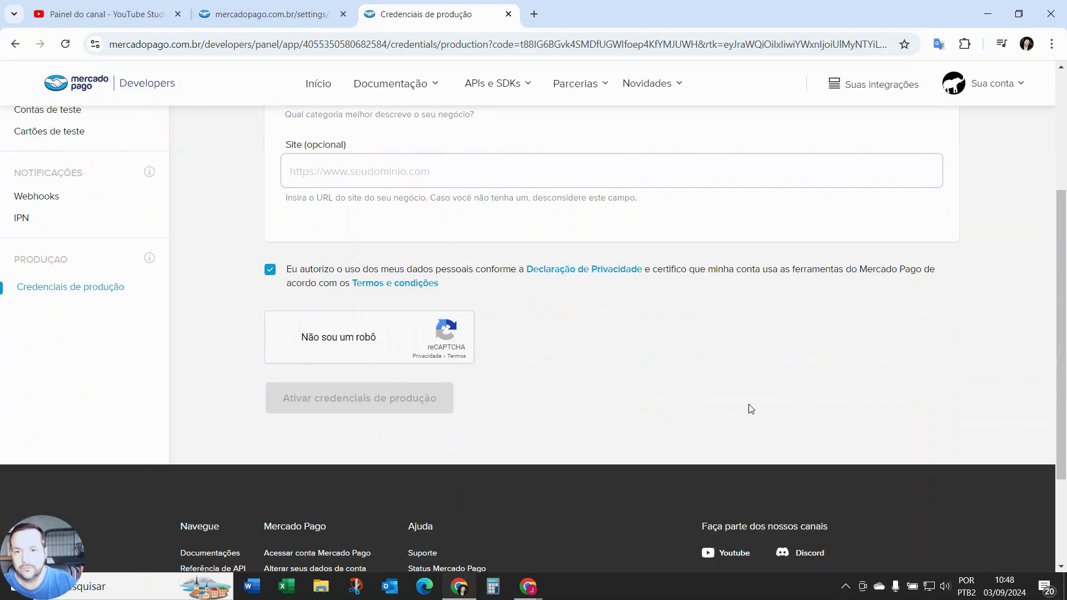
click(342, 407)
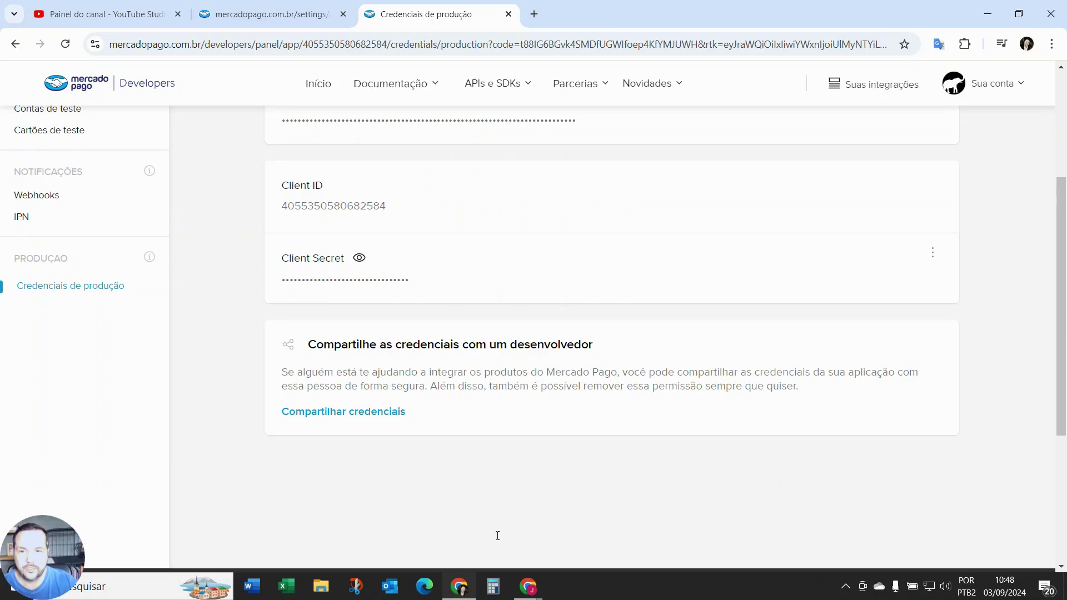
Look over the application's production credentials, from the Public Key and Access Token to the sharing option.
scroll(430, 485, up, 4)
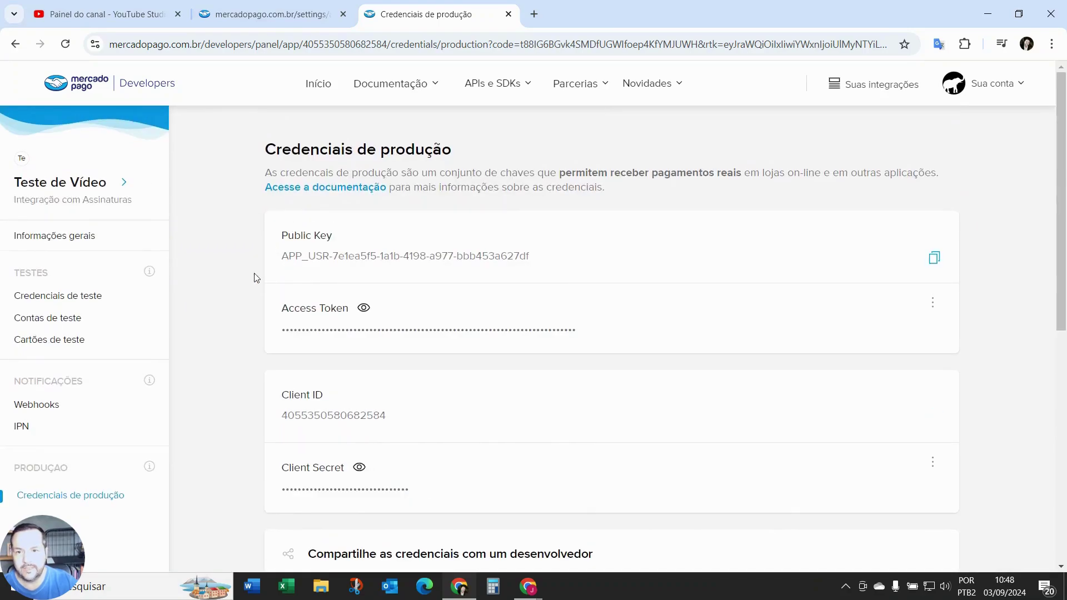
scroll(469, 412, down, 5)
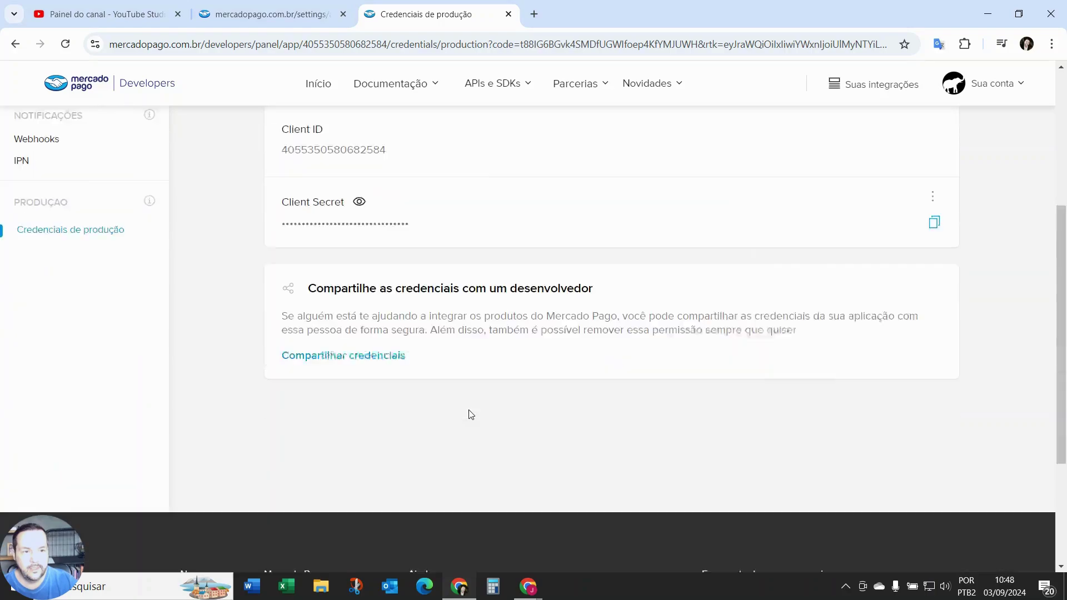
scroll(469, 412, up, 5)
Open the Credenciais page from the business settings (Configurações) of the main Mercado Pago account.
click(262, 17)
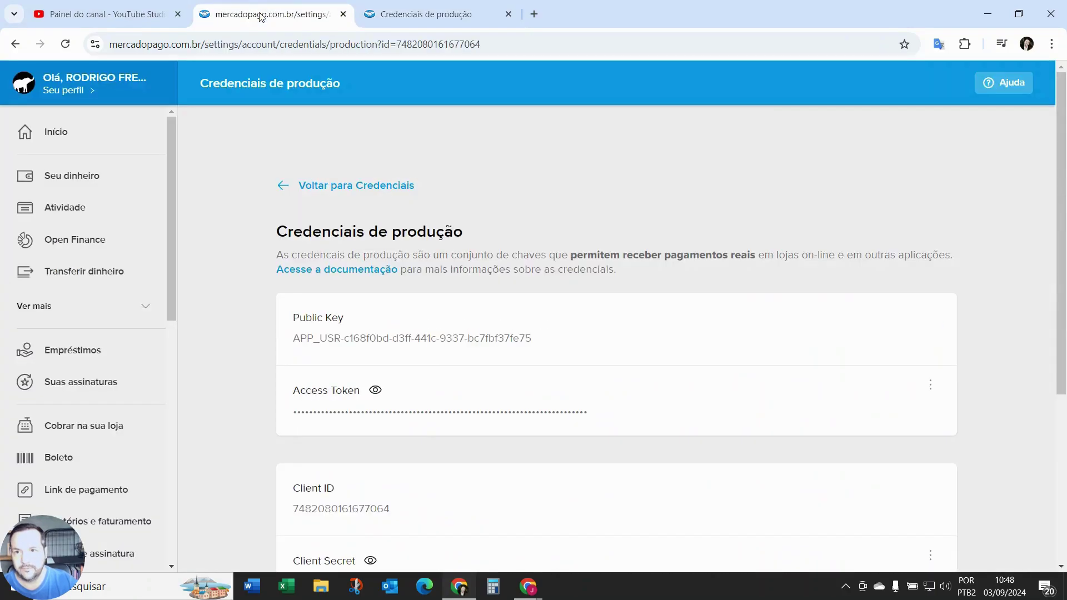
click(48, 135)
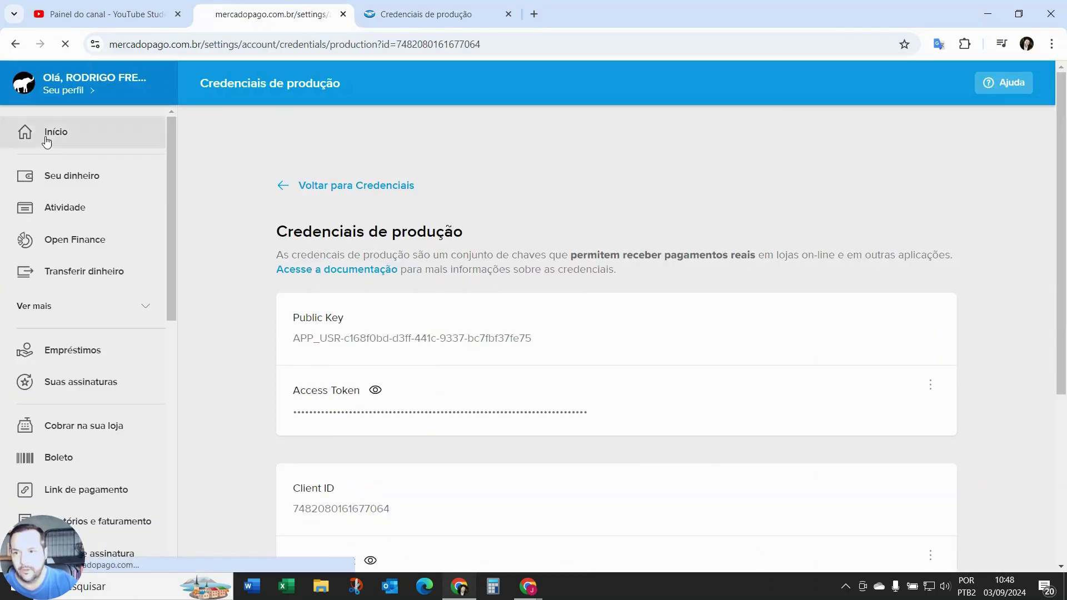
scroll(66, 355, down, 6)
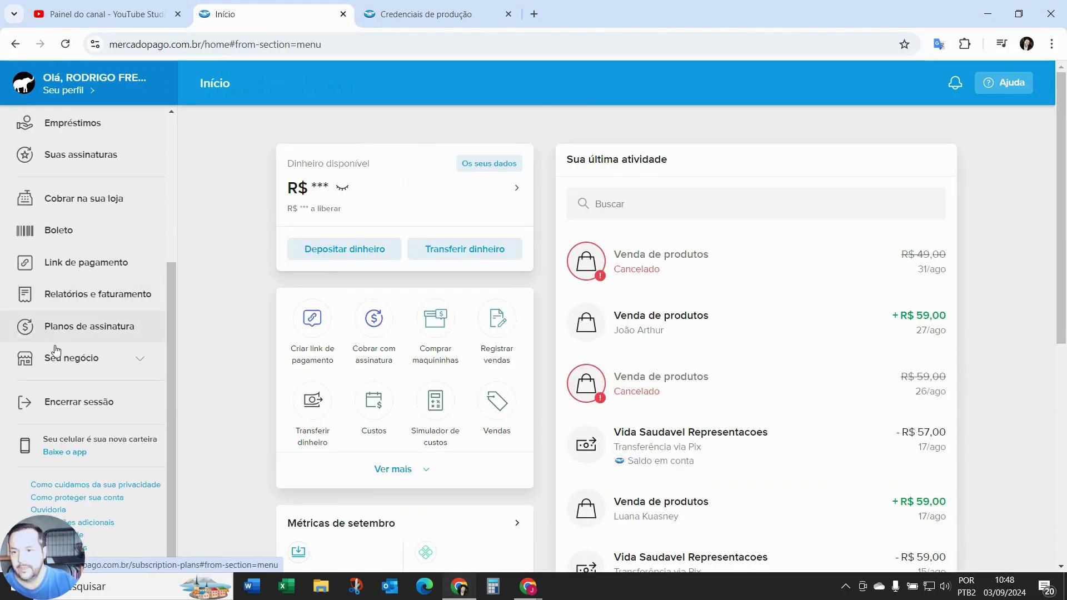
click(93, 365)
scroll(88, 365, down, 4)
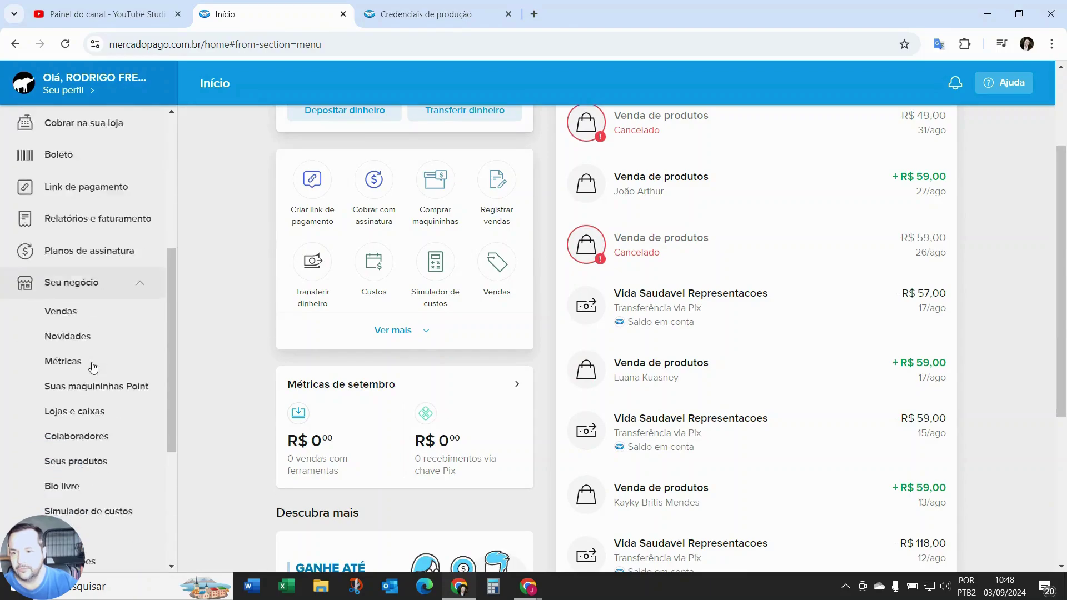
click(77, 454)
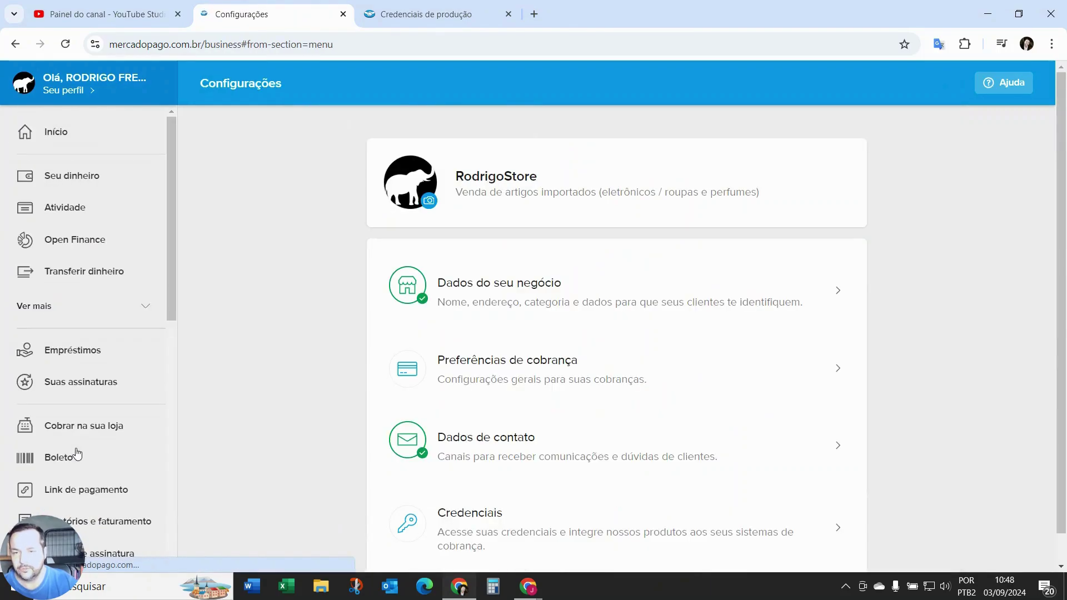
scroll(778, 473, down, 1)
click(699, 515)
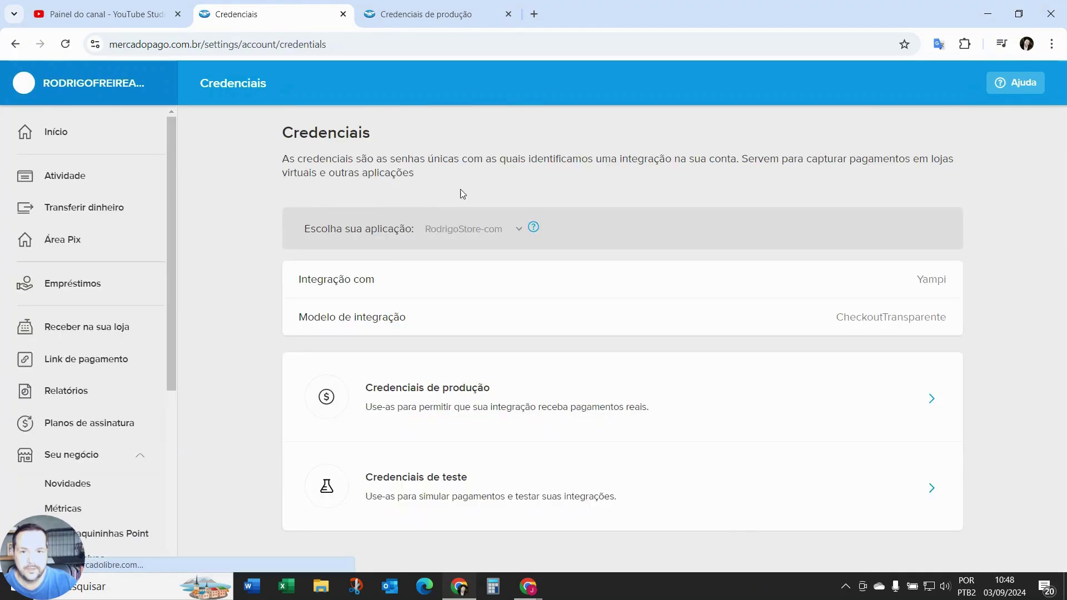
Choose the Teste de Vídeo application, review its production credentials, and return to the credentials overview.
click(516, 231)
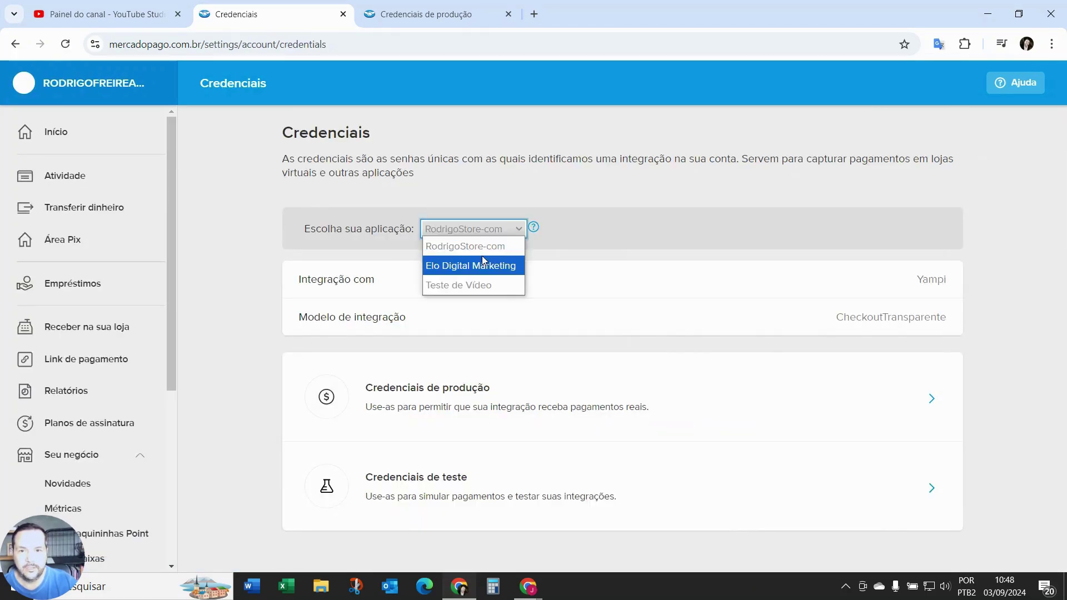
click(454, 285)
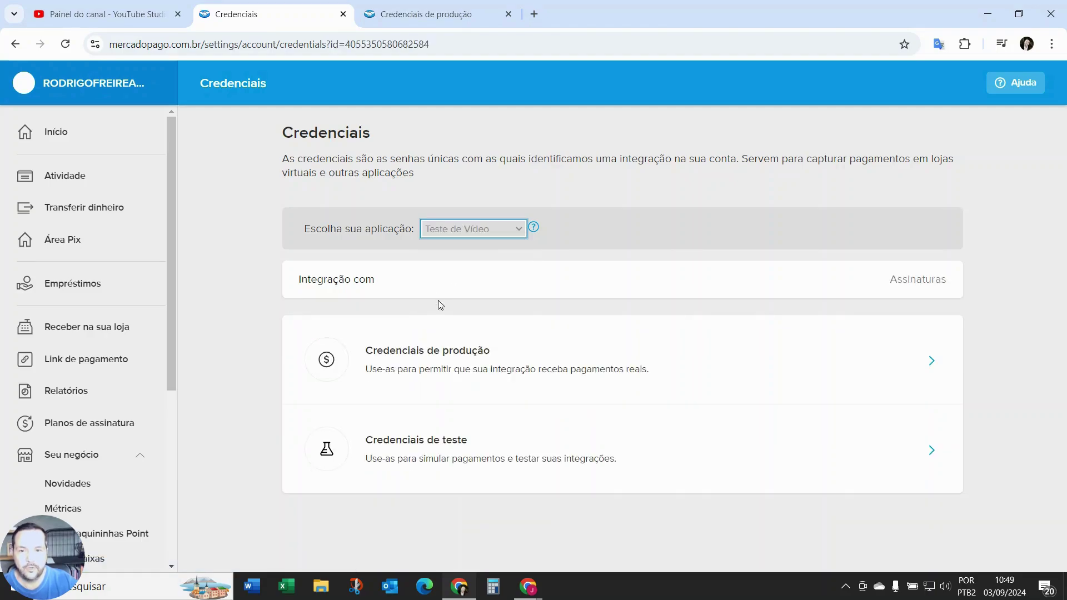
click(819, 389)
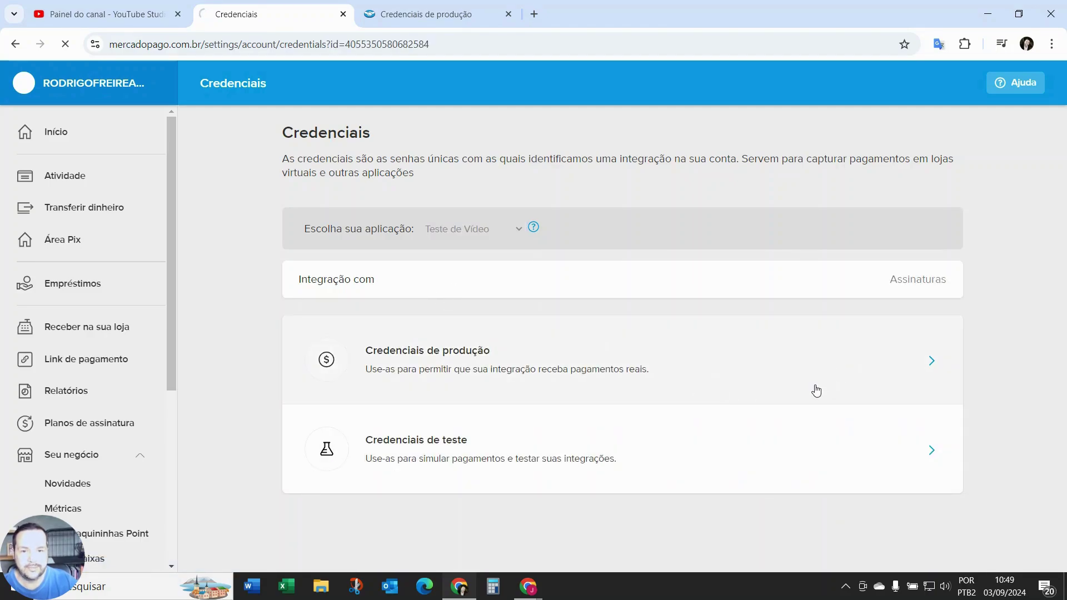
scroll(686, 374, down, 5)
scroll(686, 374, up, 5)
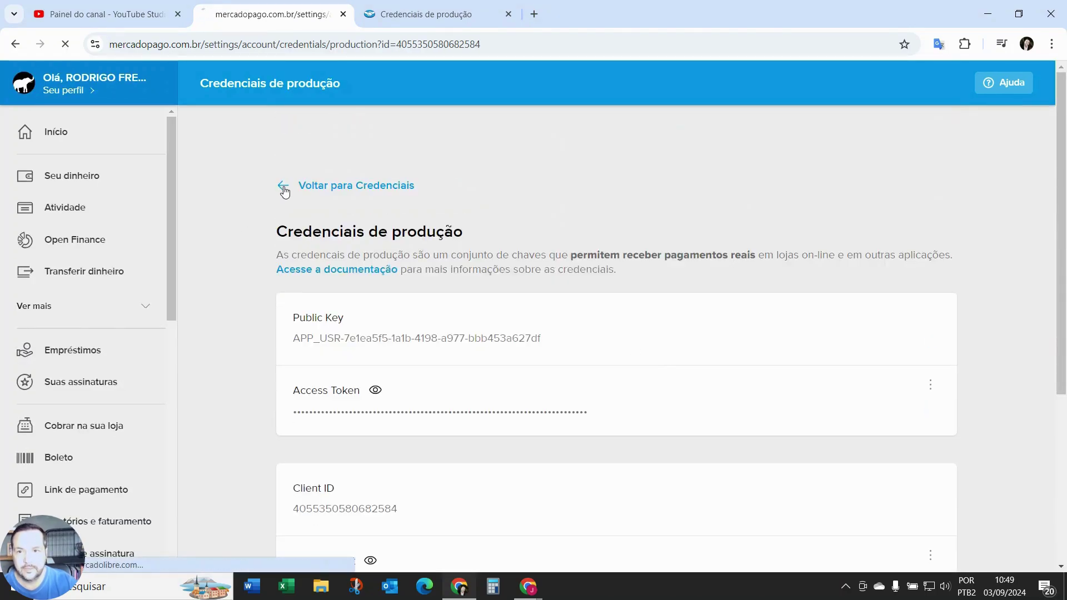
click(283, 187)
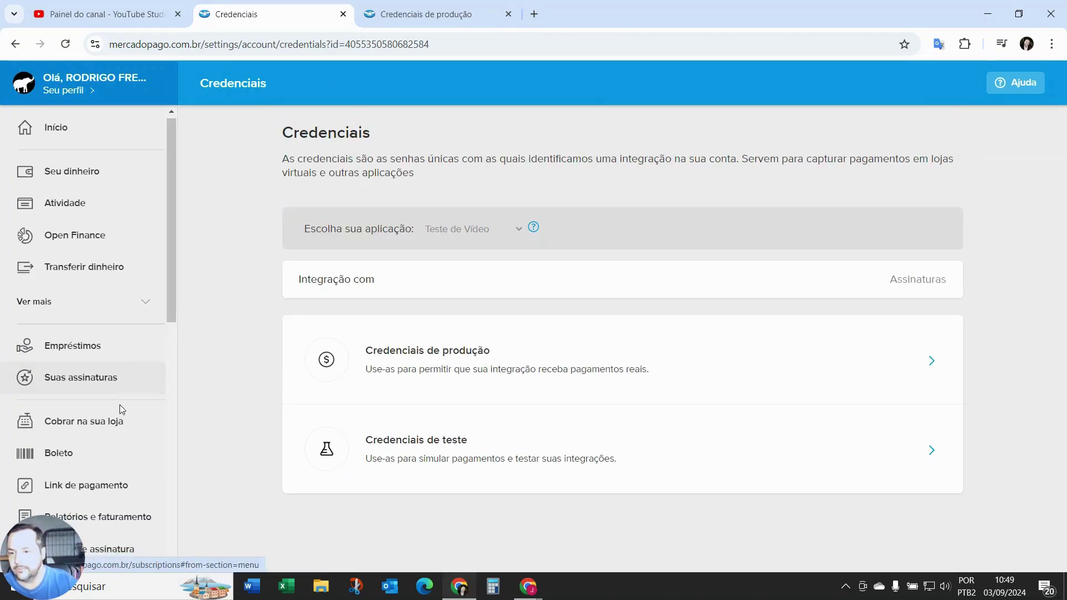
scroll(121, 405, down, 6)
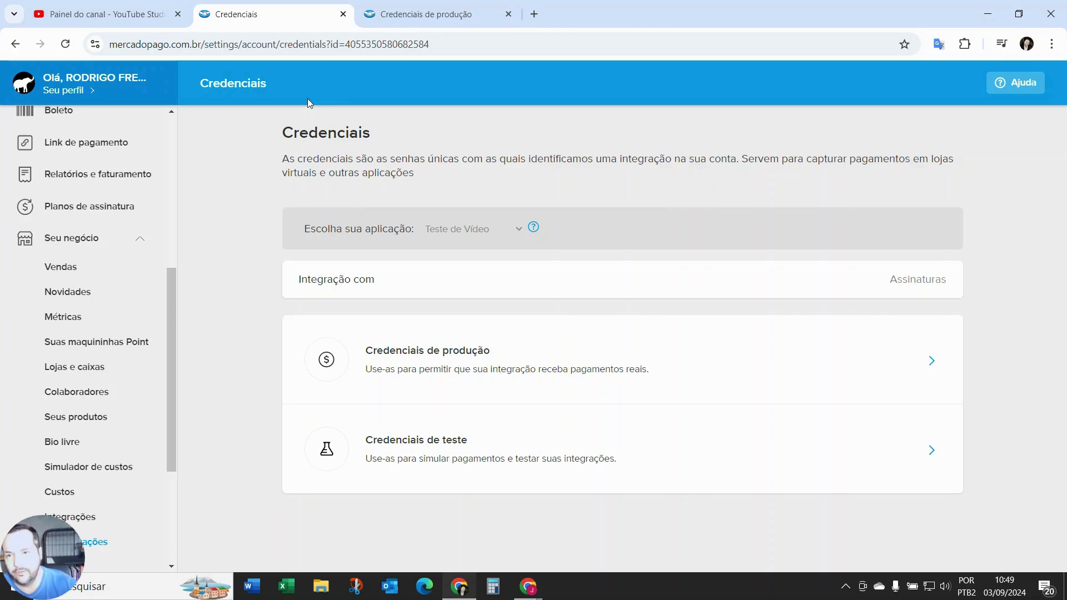
mouse_move(527, 587)
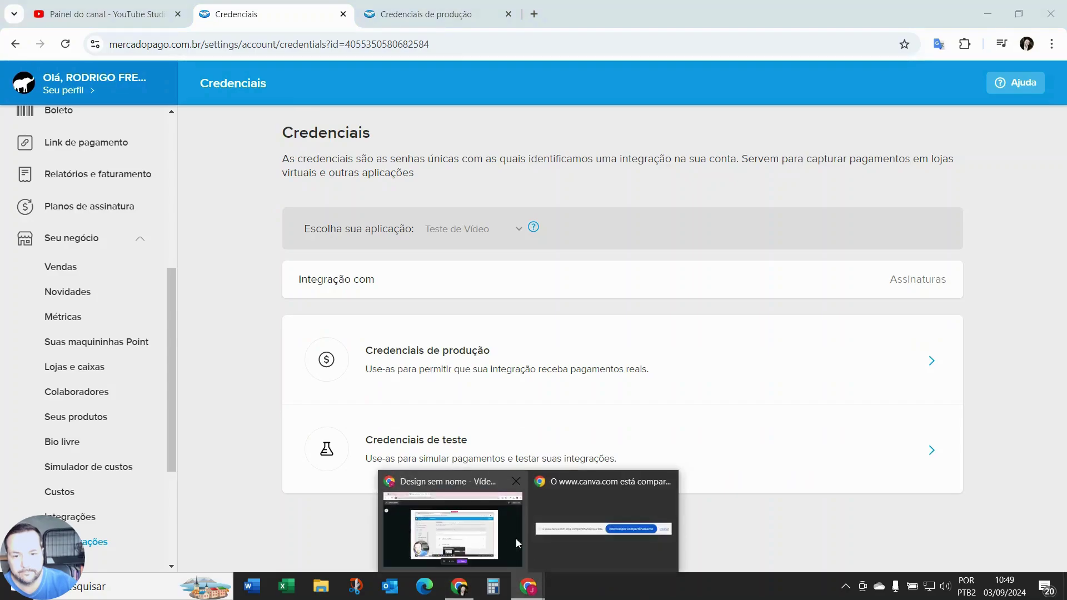
click(484, 533)
click(605, 536)
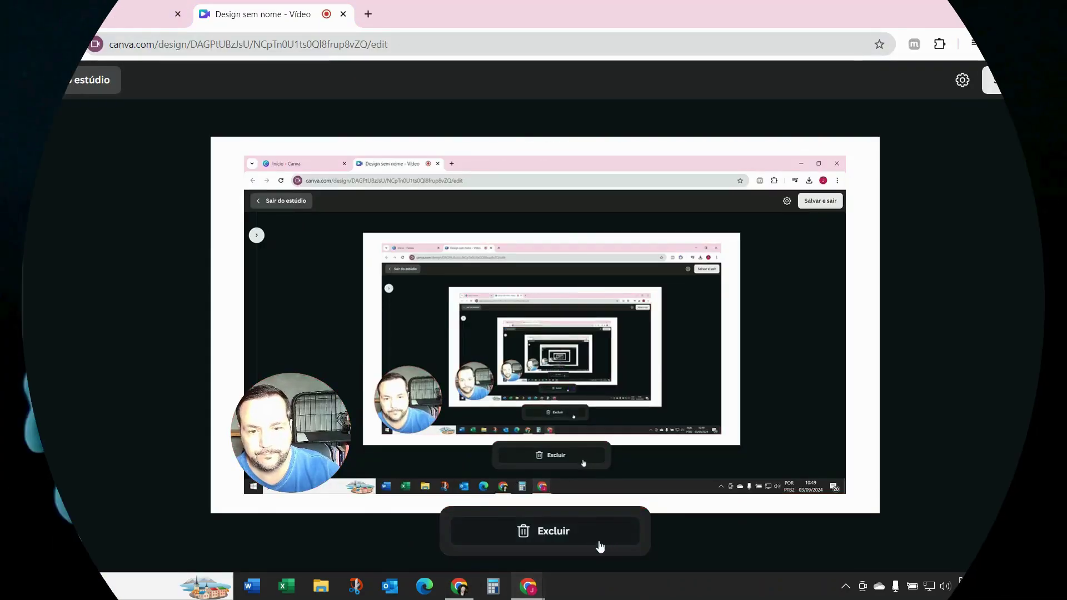